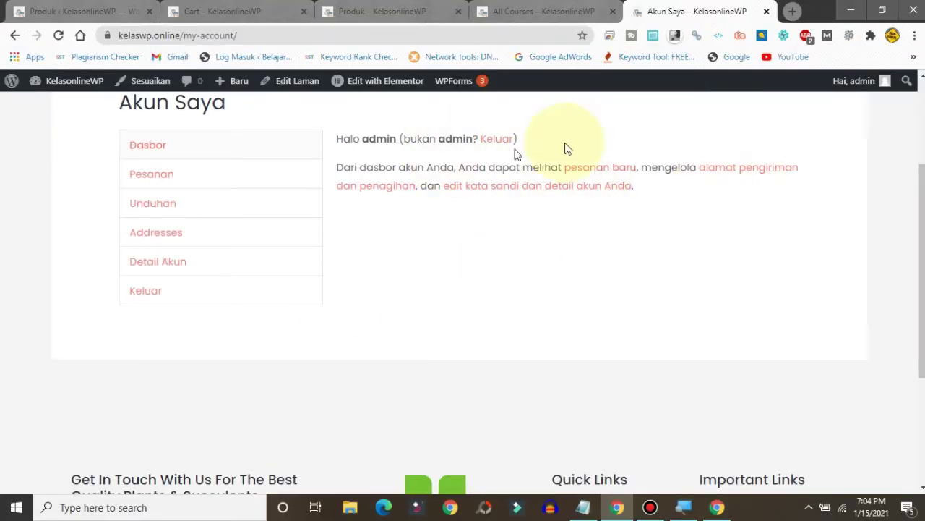
Open the course dashboard at kelaswp.online/dashboard in a new browser tab.
click(792, 12)
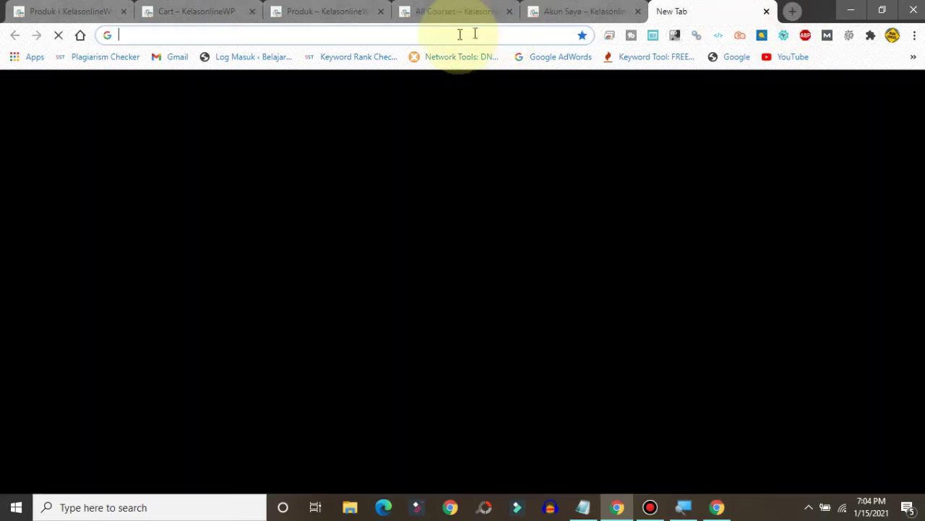
click(459, 35)
text(https://kelaswp.online/my-account)
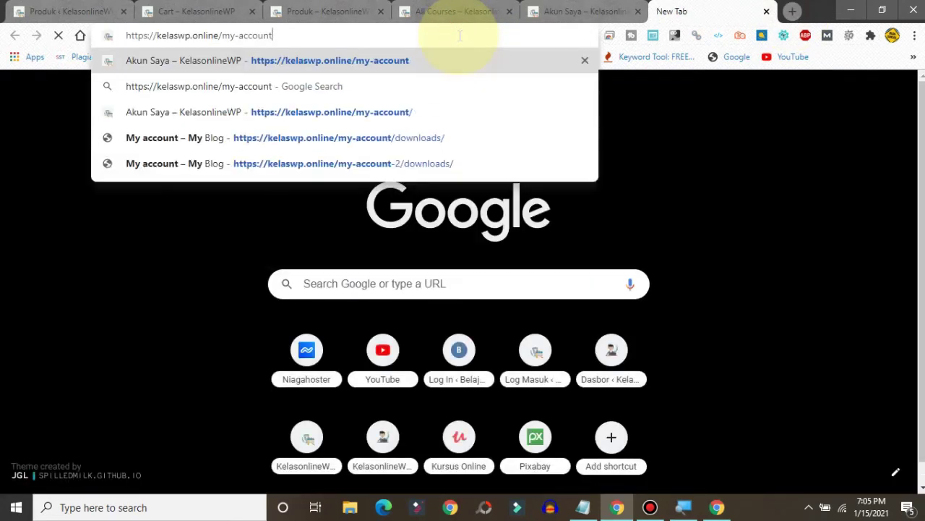
key(BackSpace)
key(BackSpace)
key(BackSpace)
key(BackSpace)
key(BackSpace)
key(BackSpace)
key(BackSpace)
key(BackSpace)
key(BackSpace)
key(BackSpace)
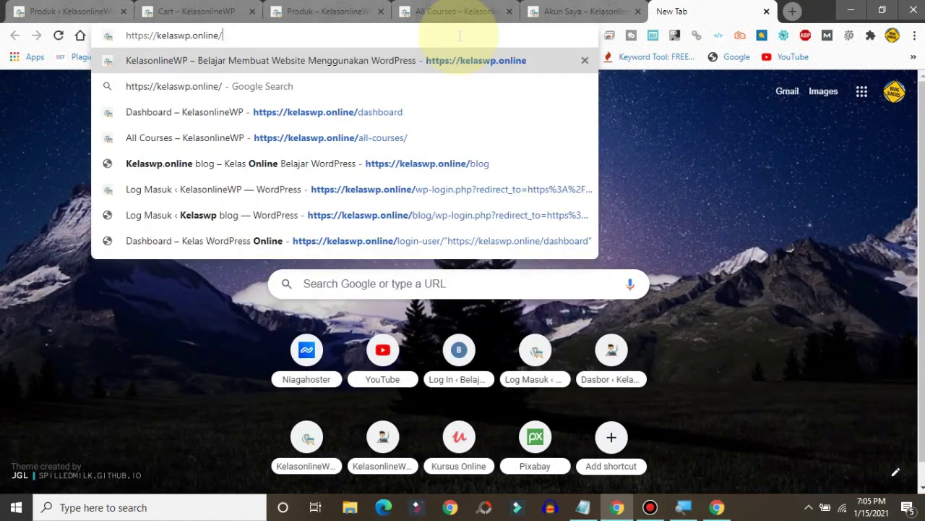
text(dash)
key(Return)
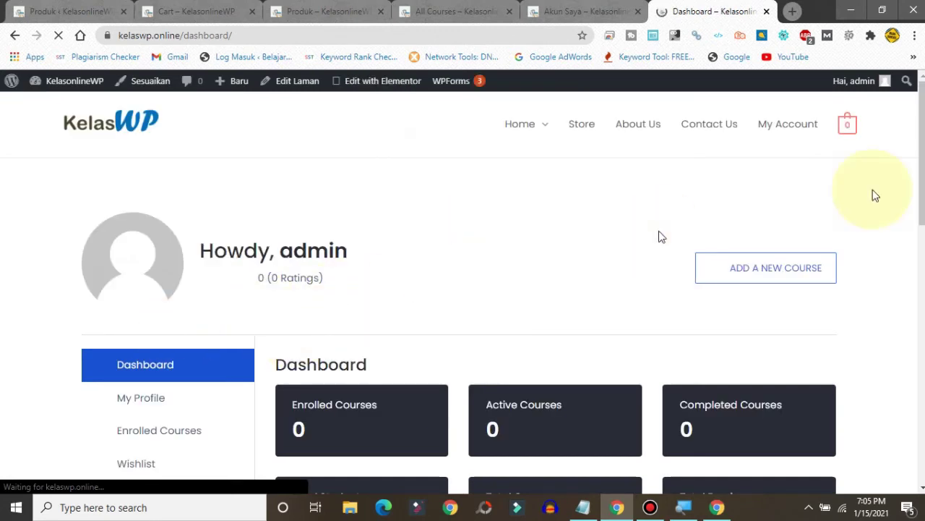
Compare the Akun Saya account page with the course dashboard's main page.
mouse_move(923, 159)
mouse_down()
mouse_move(924, 269)
mouse_move(923, 145)
mouse_up()
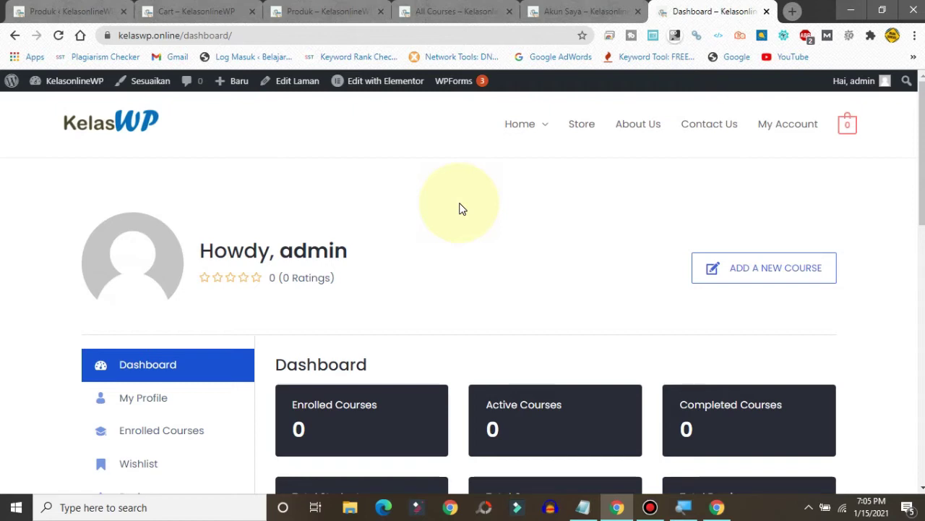
click(555, 17)
click(695, 6)
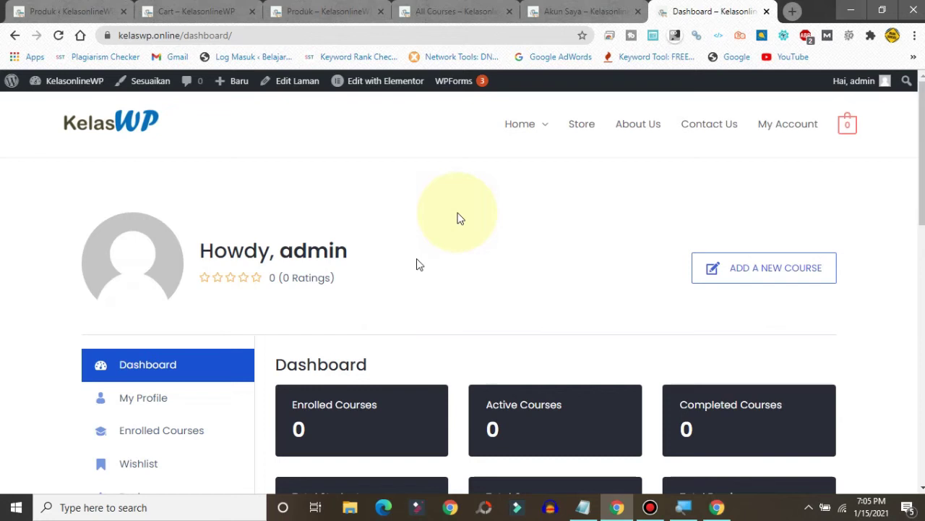
click(586, 11)
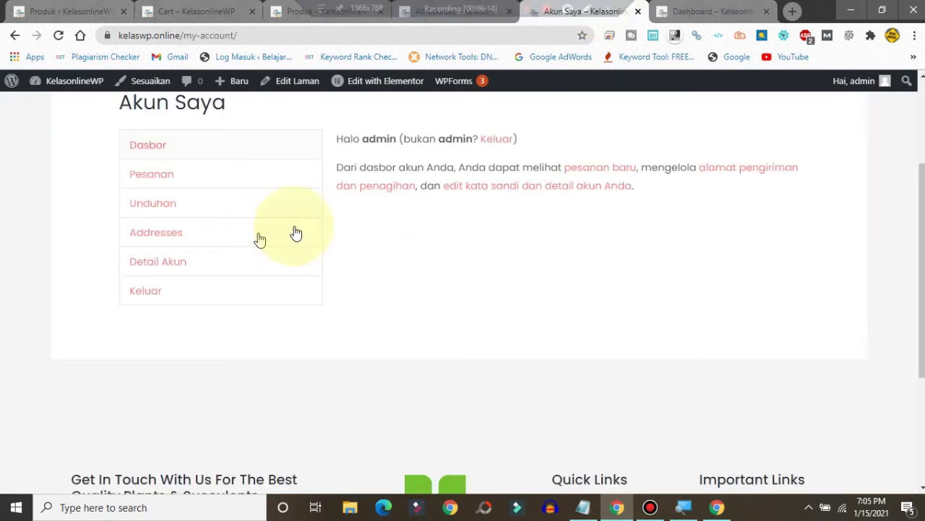
click(694, 9)
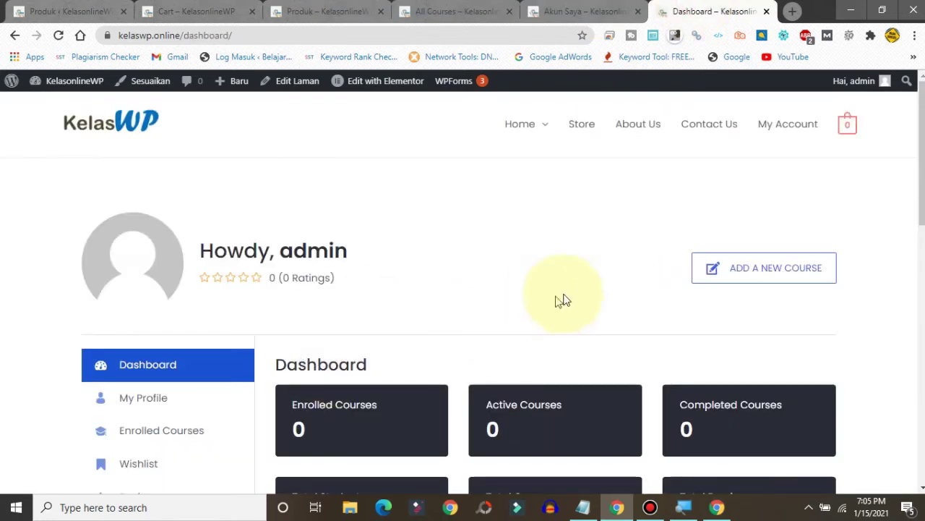
click(535, 12)
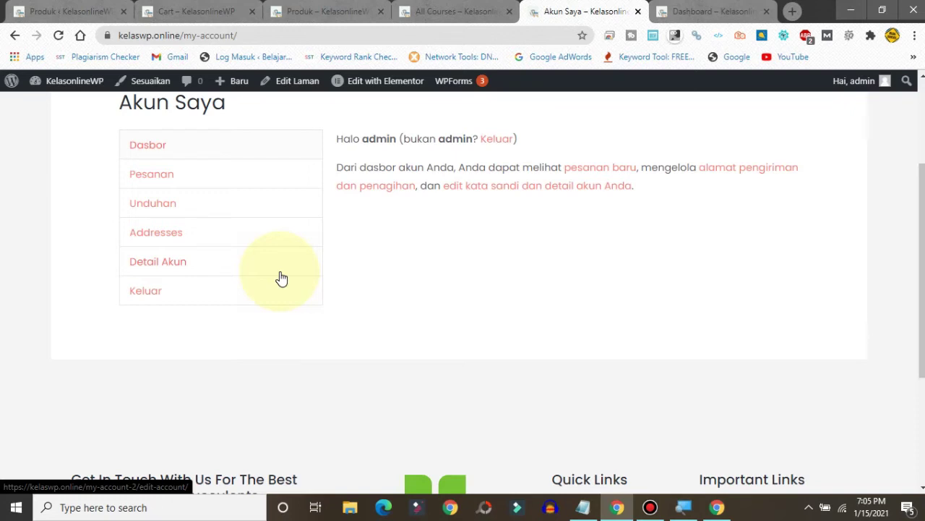
click(697, 11)
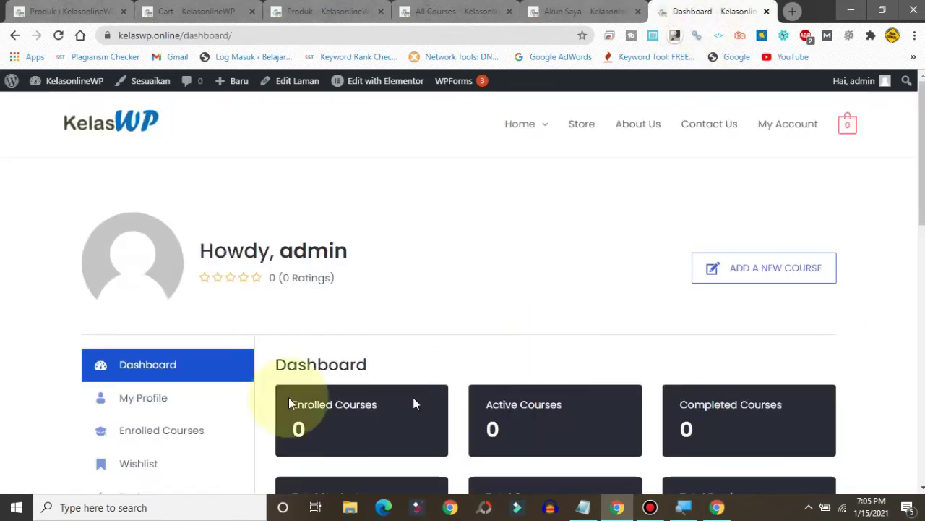
Open the Enrolled Courses section of the dashboard and check its All Courses list.
drag(921, 151, 909, 237)
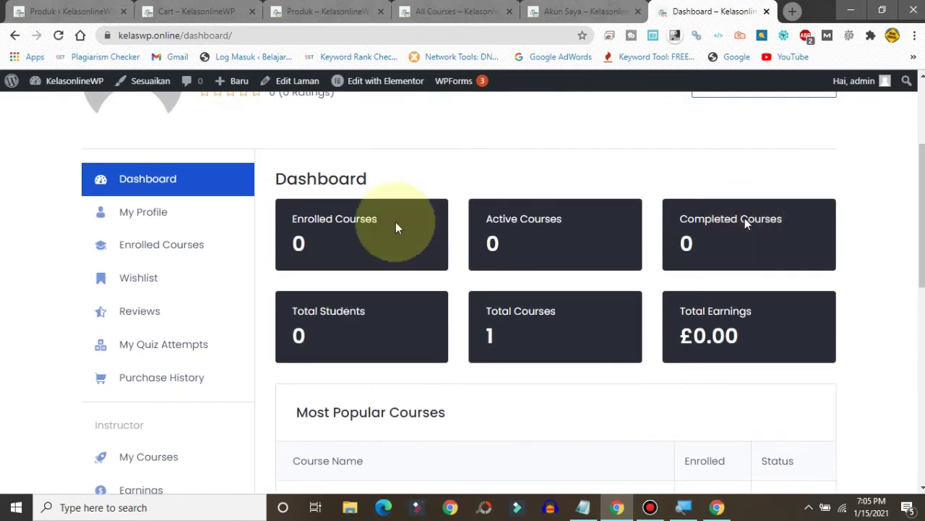
click(131, 250)
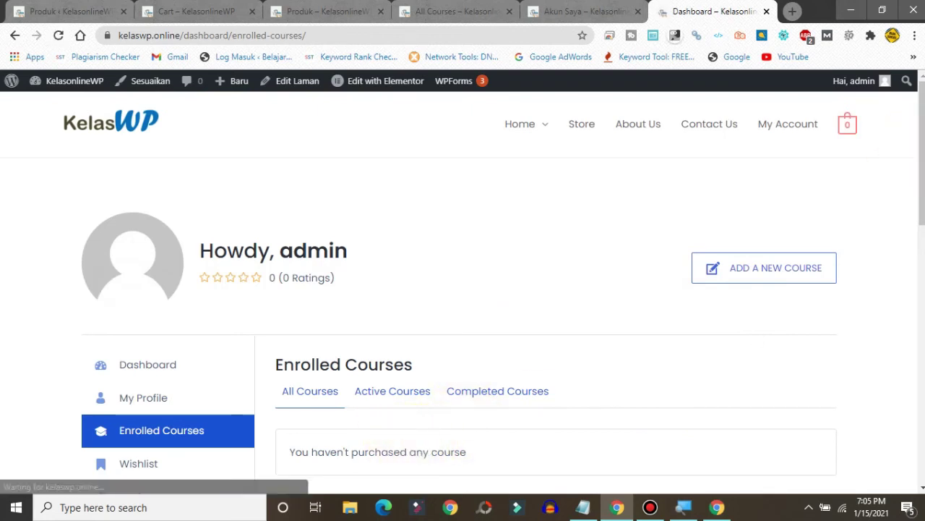
scroll(437, 296, down, 2)
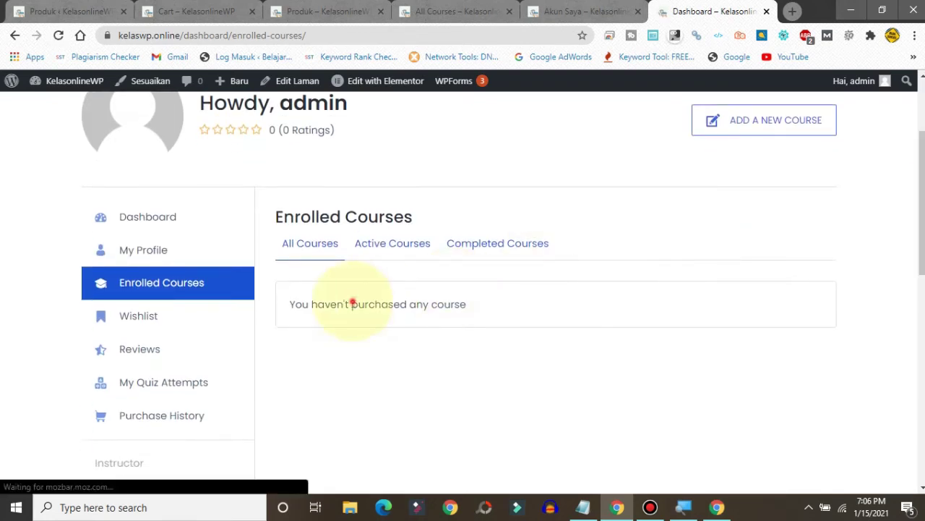
drag(352, 304, 524, 312)
click(521, 308)
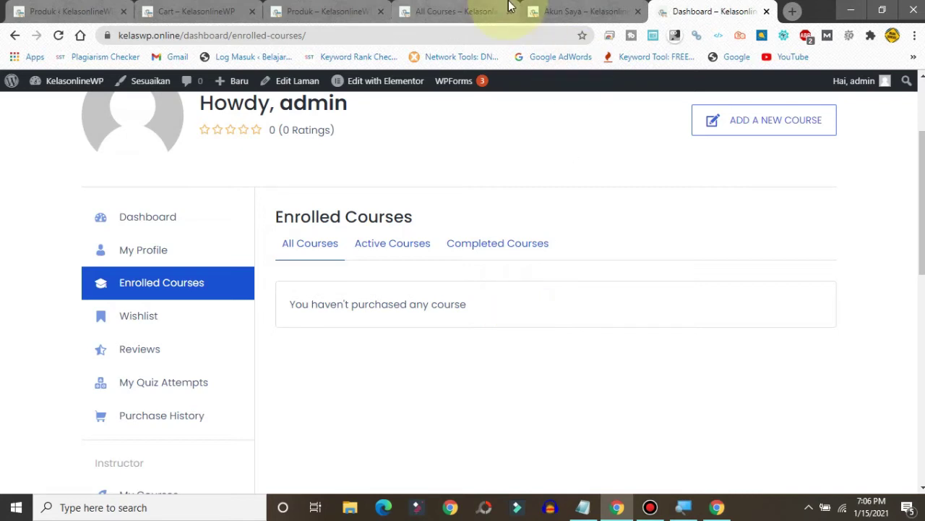
Examine the menu entries and welcome text on the Akun Saya page against the Enrolled Courses page.
click(557, 9)
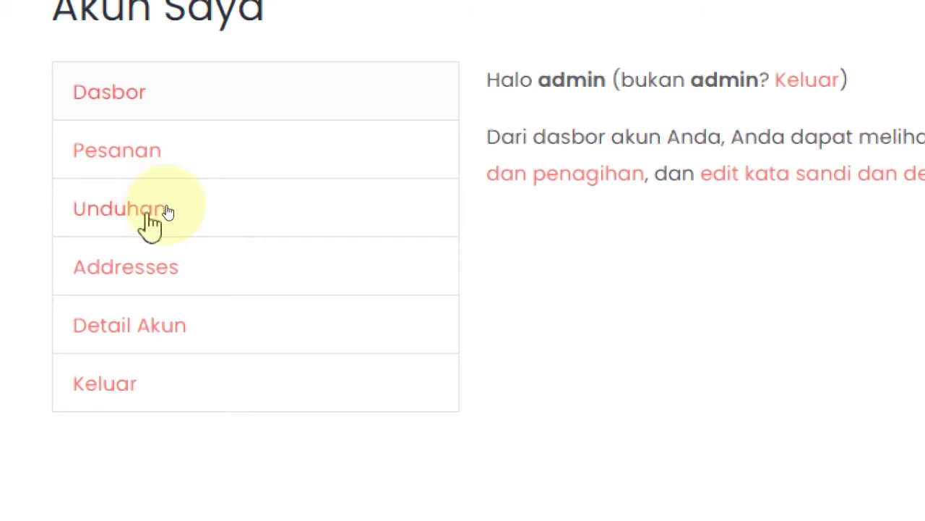
key(super)
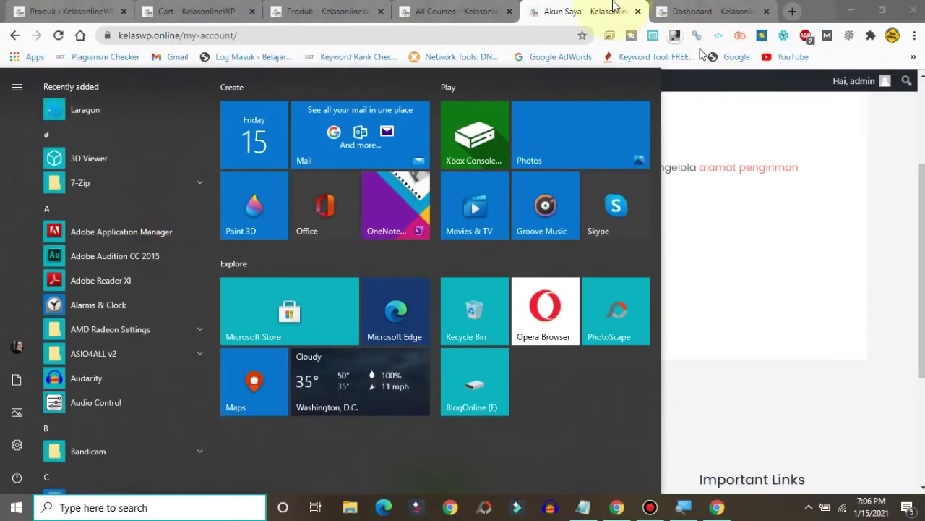
key(super)
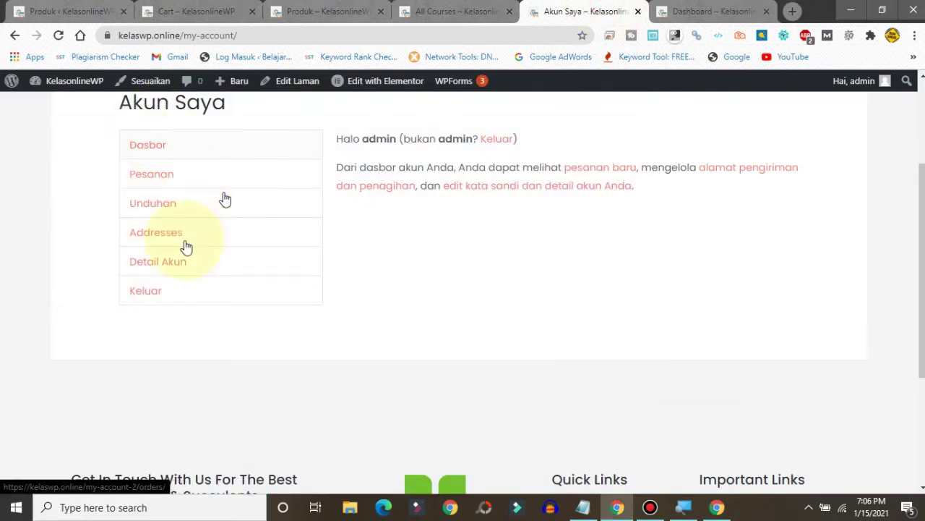
click(727, 8)
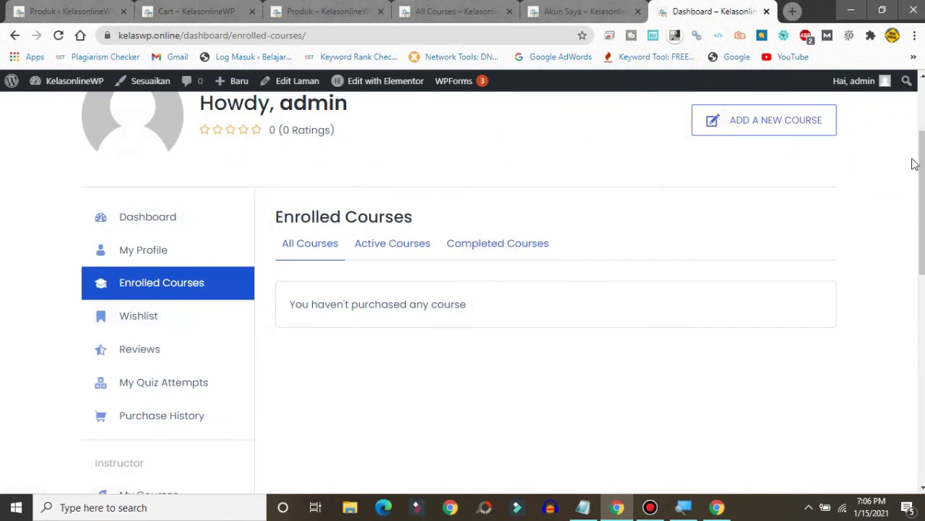
scroll(916, 159, up, 3)
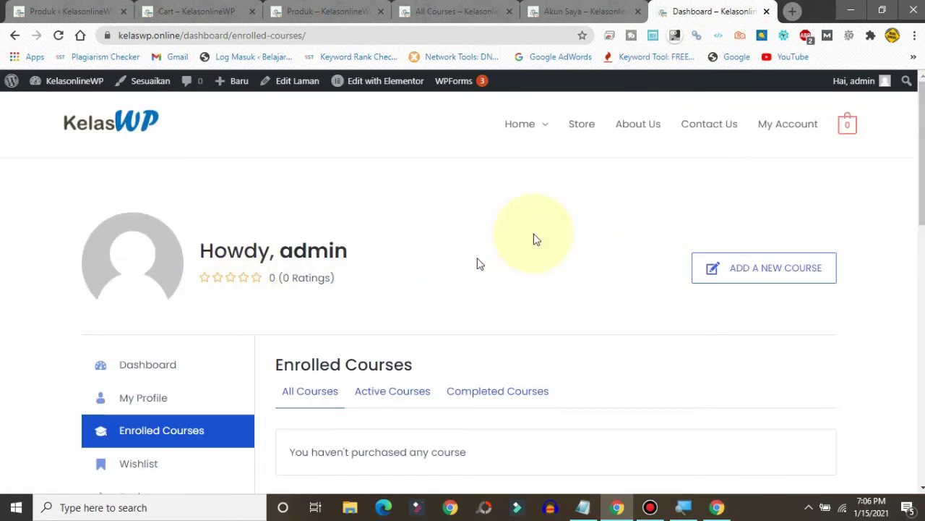
click(548, 7)
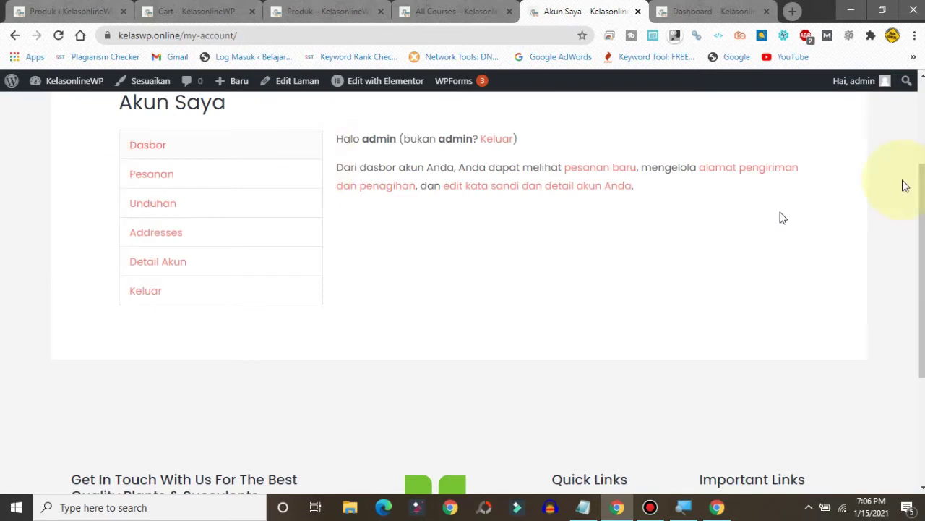
scroll(912, 186, up, 3)
scroll(462, 290, down, 1)
click(362, 140)
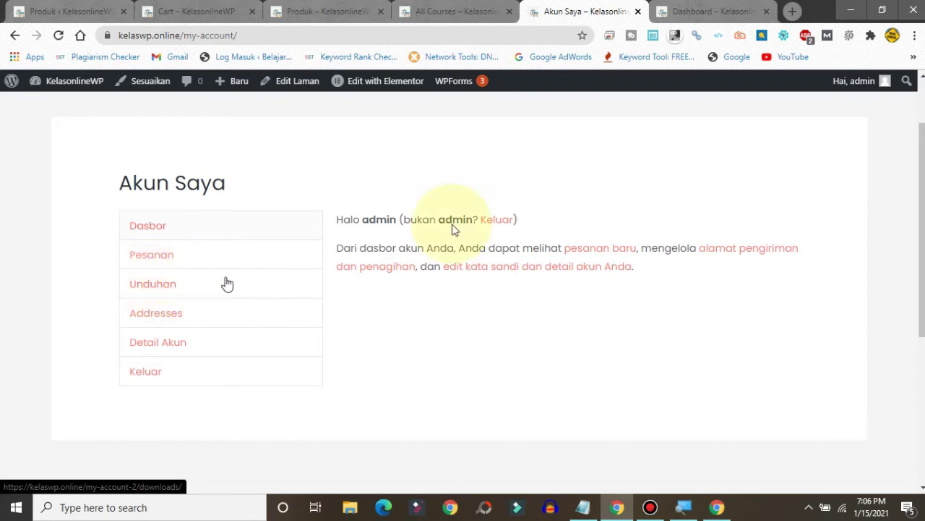
Review the student and instructor entries in the dashboard's side menu around Enrolled Courses.
click(716, 11)
scroll(510, 321, down, 4)
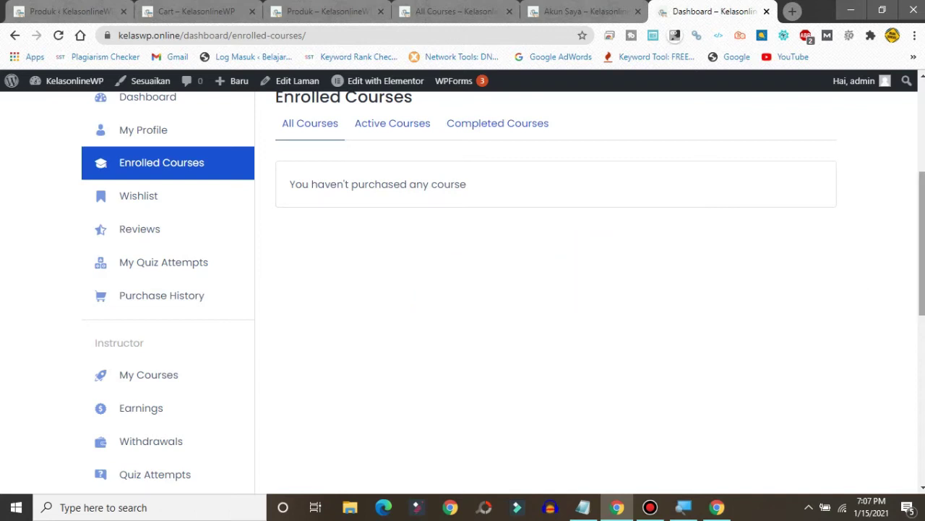
scroll(922, 238, up, 2)
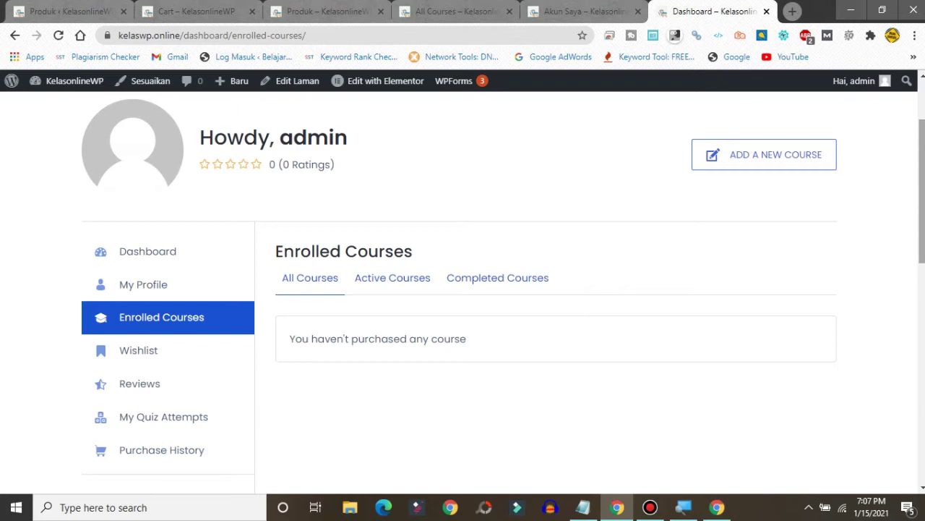
scroll(463, 289, up, 3)
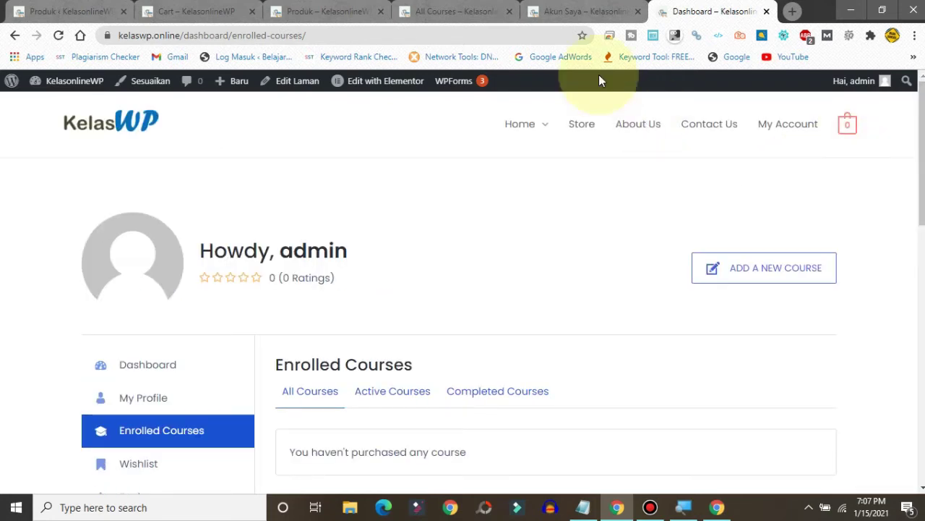
mouse_move(568, 6)
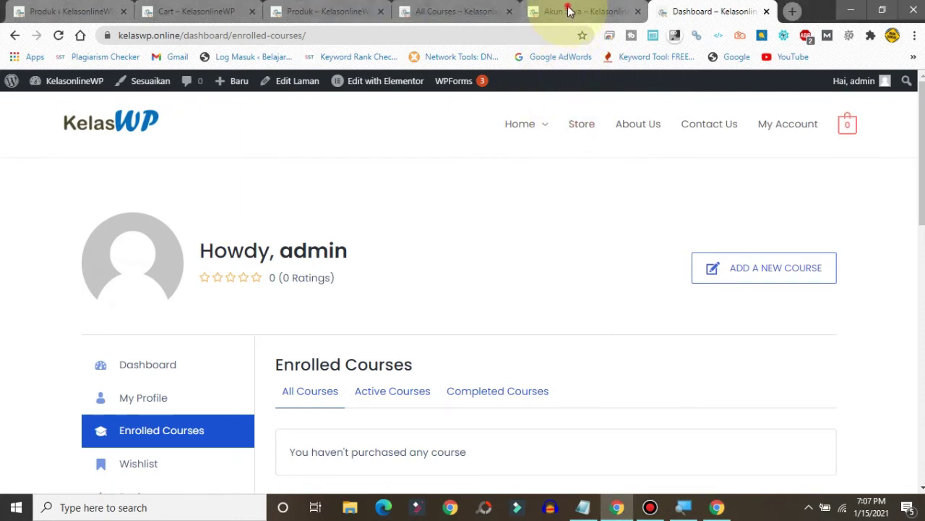
click(569, 11)
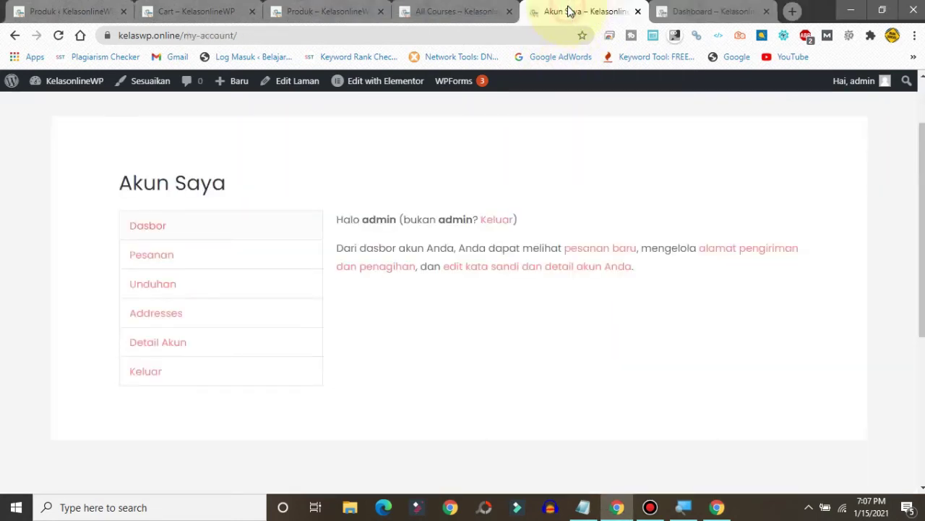
click(699, 13)
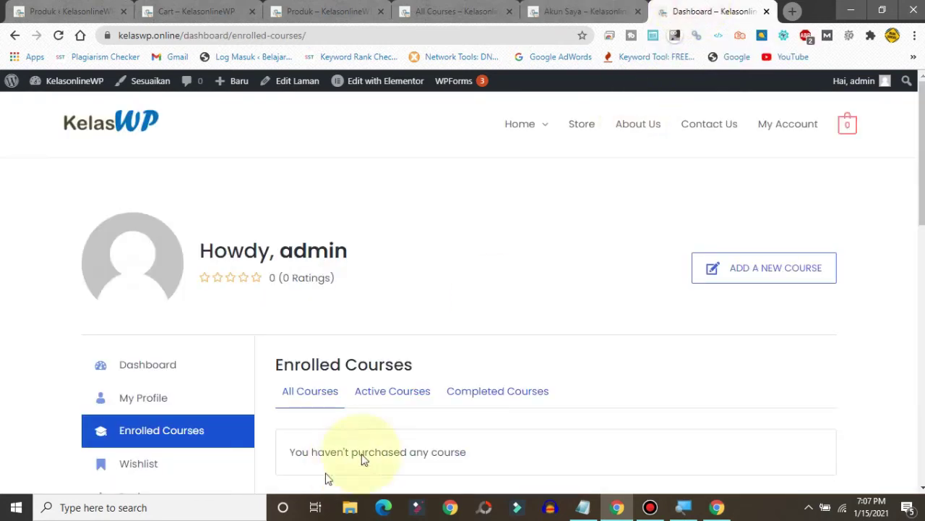
scroll(463, 325, down, 1)
scroll(763, 141, down, 3)
scroll(763, 141, up, 3)
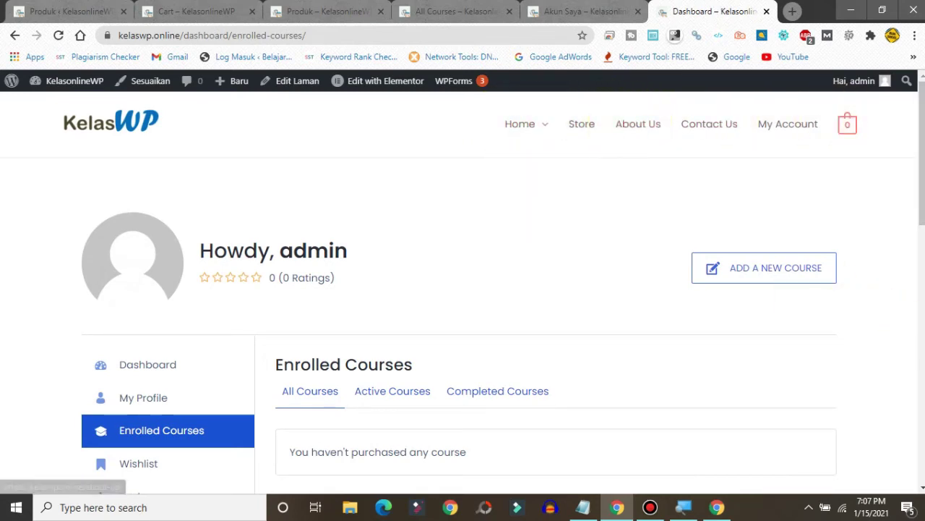
scroll(883, 328, down, 4)
scroll(503, 295, up, 3)
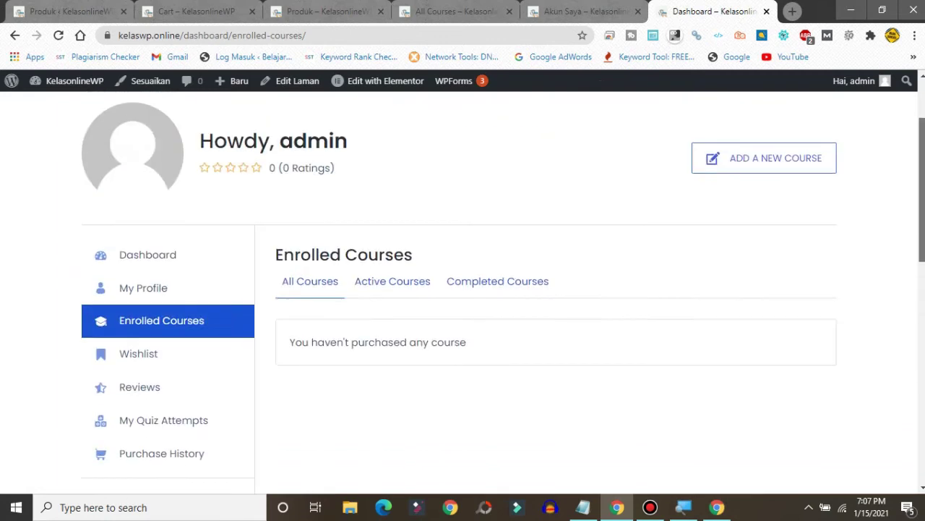
scroll(503, 295, down, 4)
scroll(503, 295, up, 3)
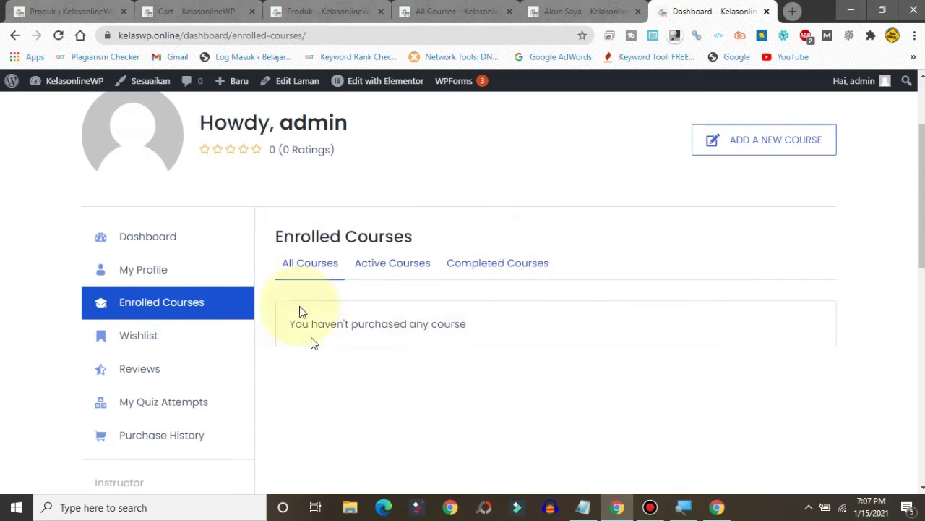
Recheck the Akun Saya page, then inspect the dashboard's side menu down to Settings and Logout and the footer.
mouse_move(566, 16)
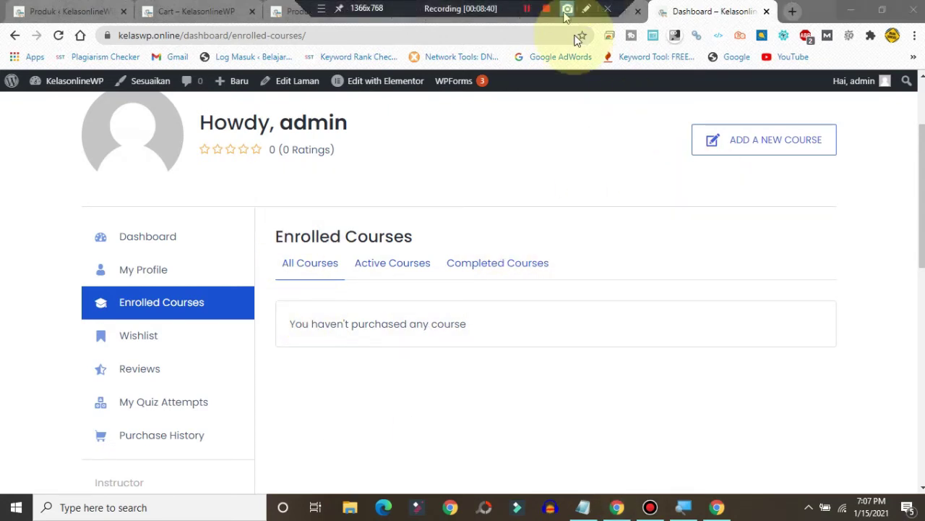
scroll(921, 195, up, 2)
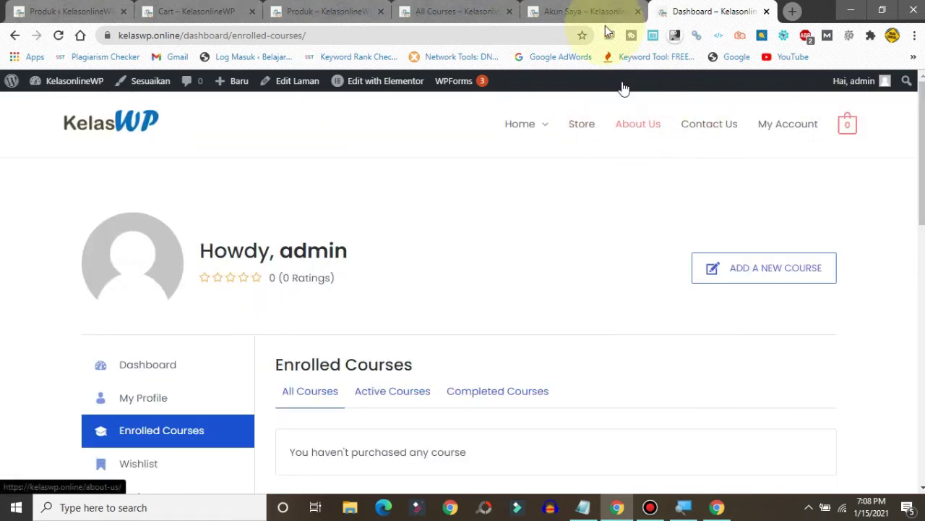
click(584, 10)
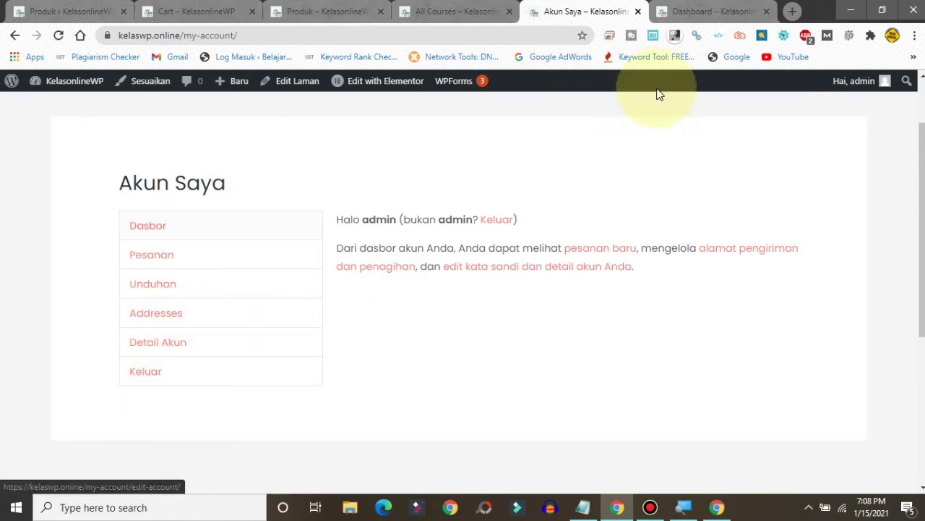
click(703, 11)
scroll(848, 100, down, 10)
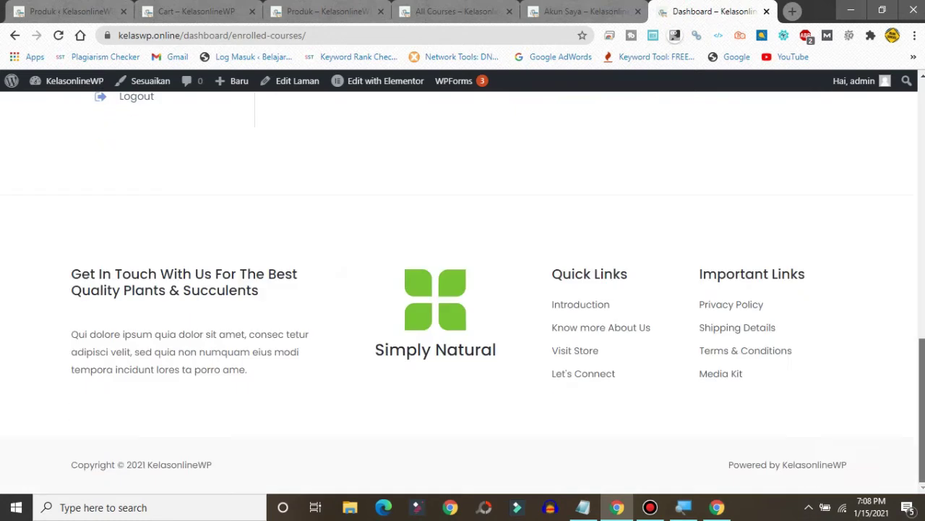
scroll(282, 370, up, 3)
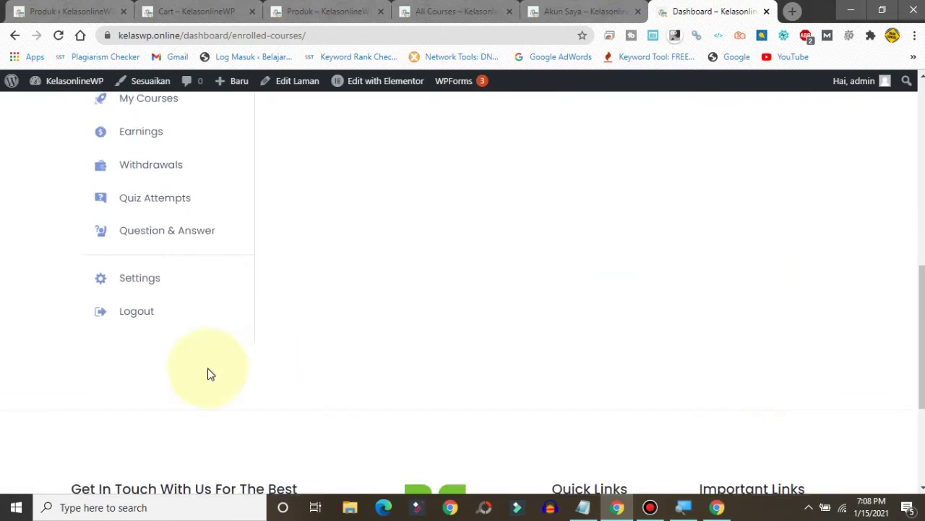
Compare the Akun Saya account page's menu with the Enrolled Courses section of the course dashboard.
click(549, 10)
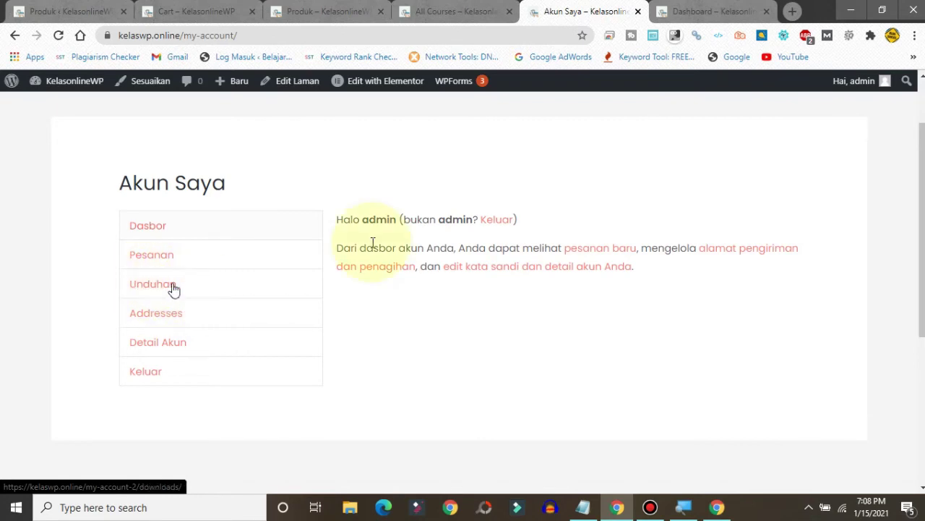
click(697, 9)
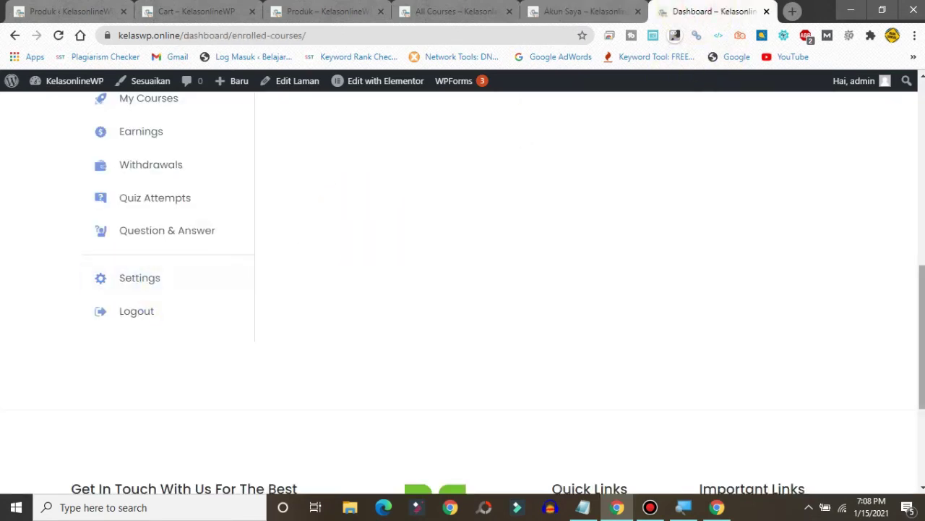
drag(921, 325, 903, 205)
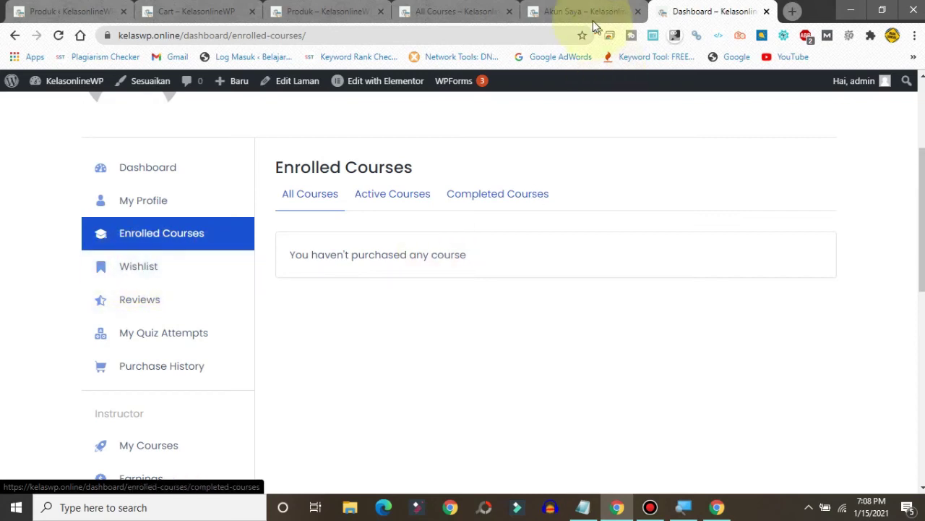
click(571, 11)
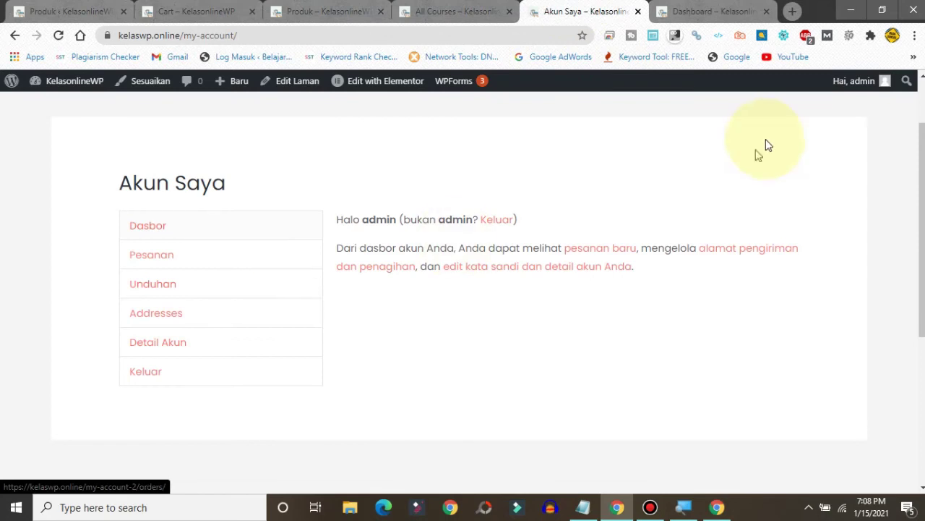
click(679, 9)
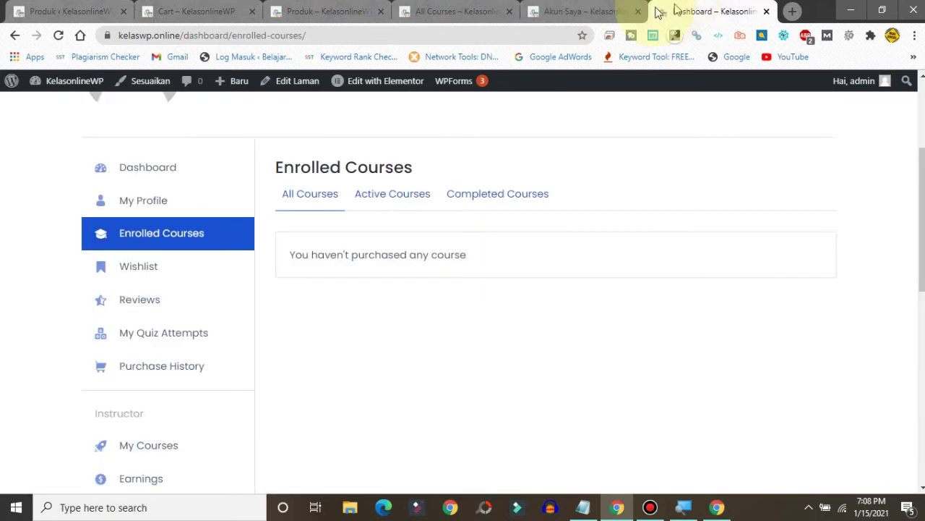
click(615, 10)
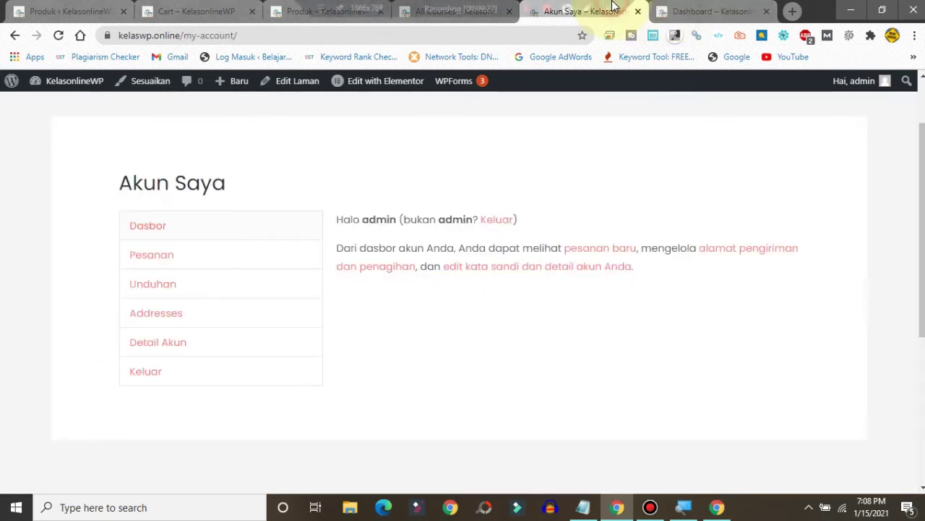
Switch to the Notepad notes and review the WooCommerce page list from My Account down to the Halaman Toko URL.
click(584, 508)
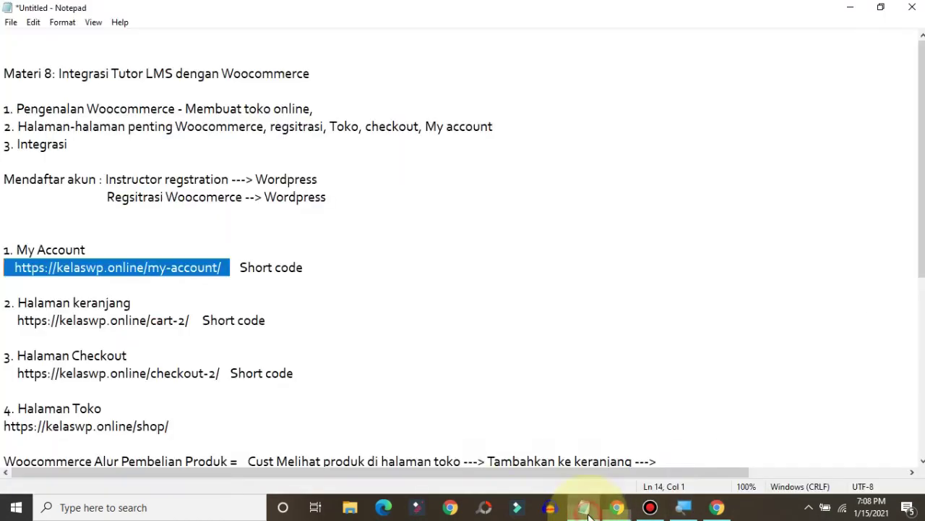
click(44, 266)
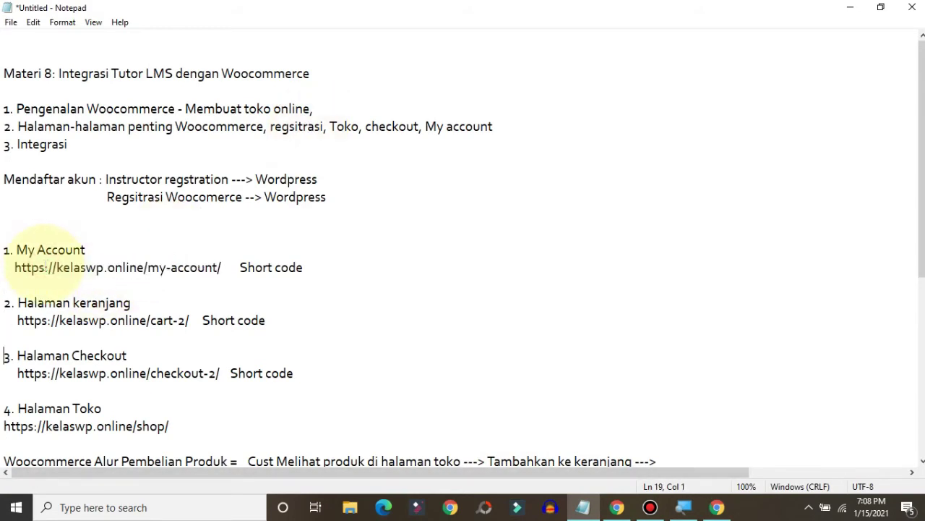
key(Down)
key(Down)
key(Down)
key(Down)
key(Down)
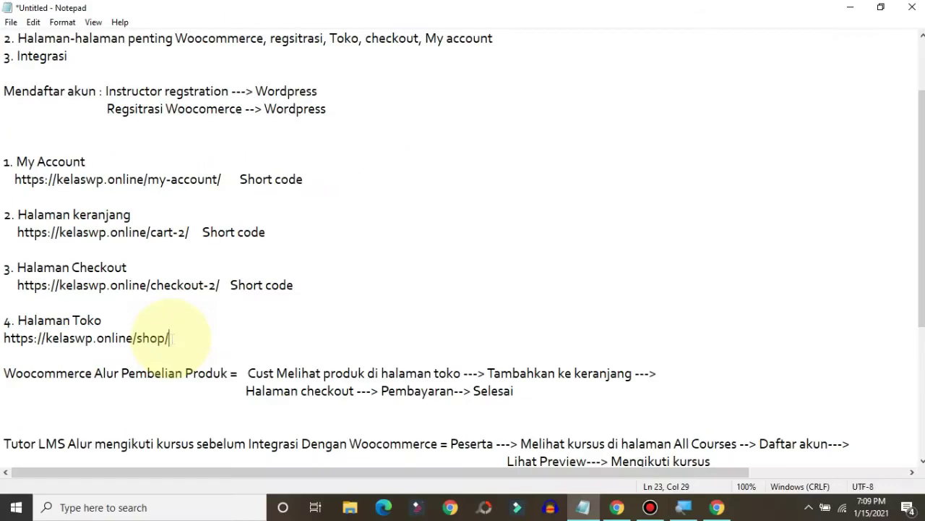
Return to Chrome and view the Produk list in the WordPress admin.
click(617, 507)
click(72, 12)
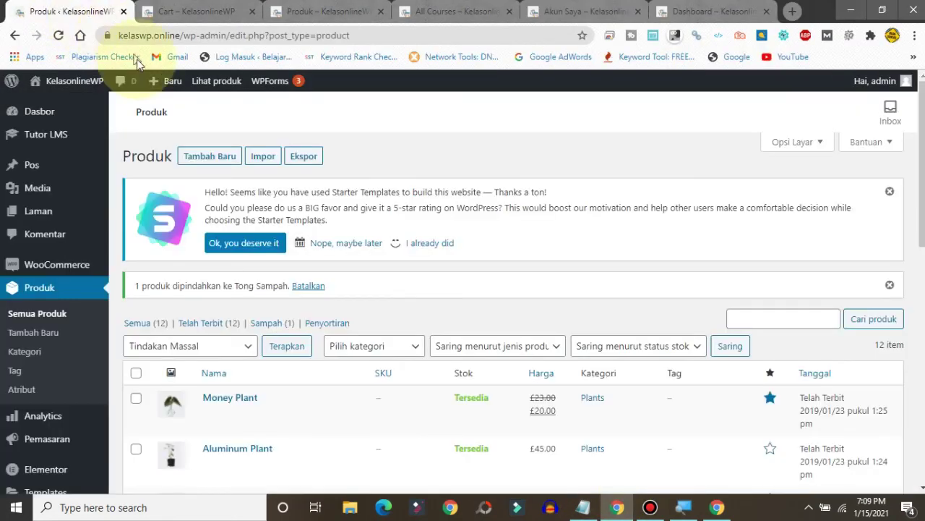
mouse_move(53, 89)
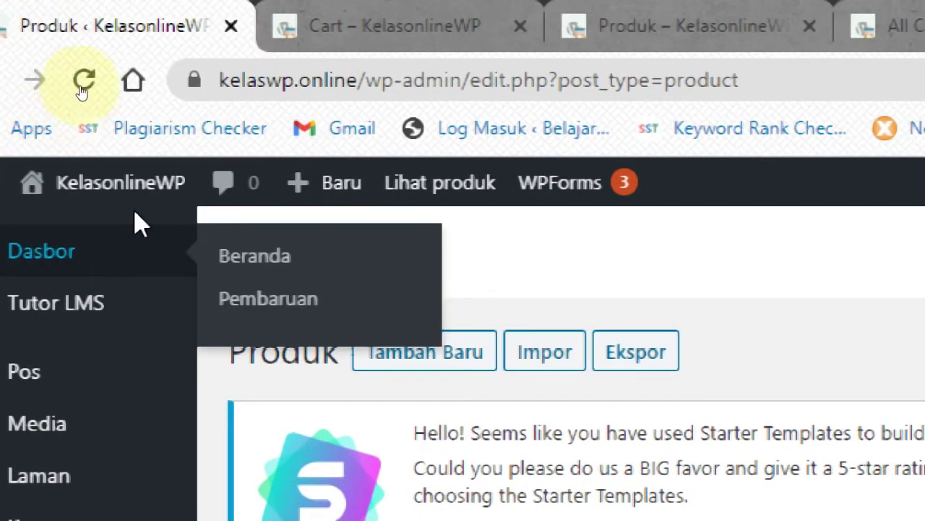
mouse_move(112, 186)
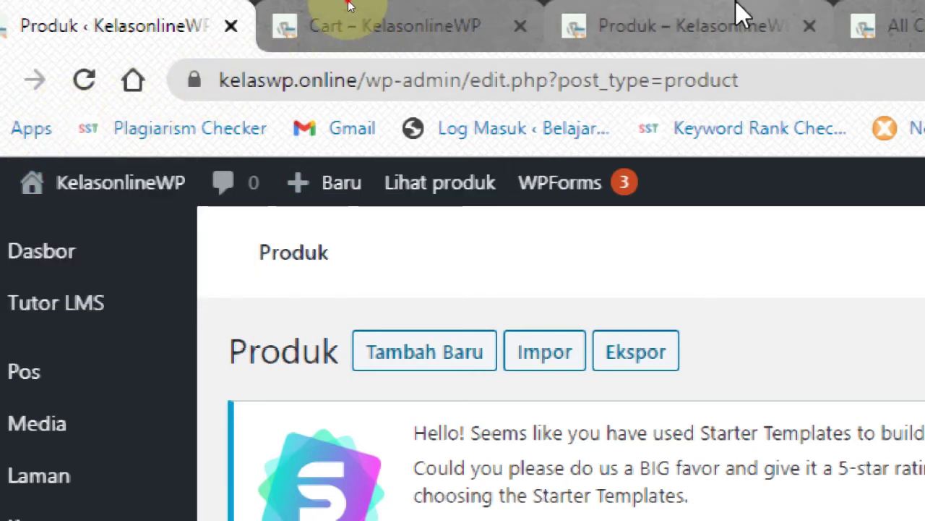
Open the Toko shop page and look through its product listing down to the pagination and footer.
click(736, 3)
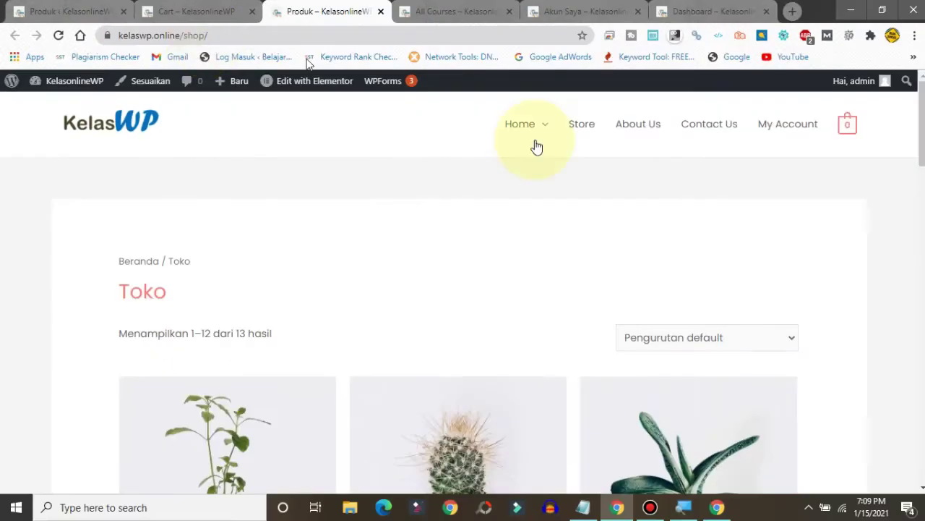
scroll(462, 290, down, 15)
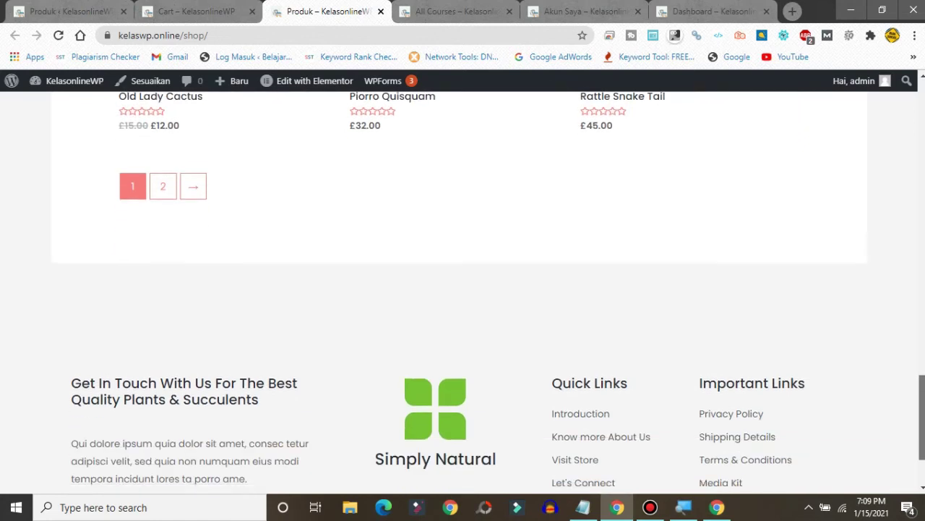
scroll(463, 290, up, 12)
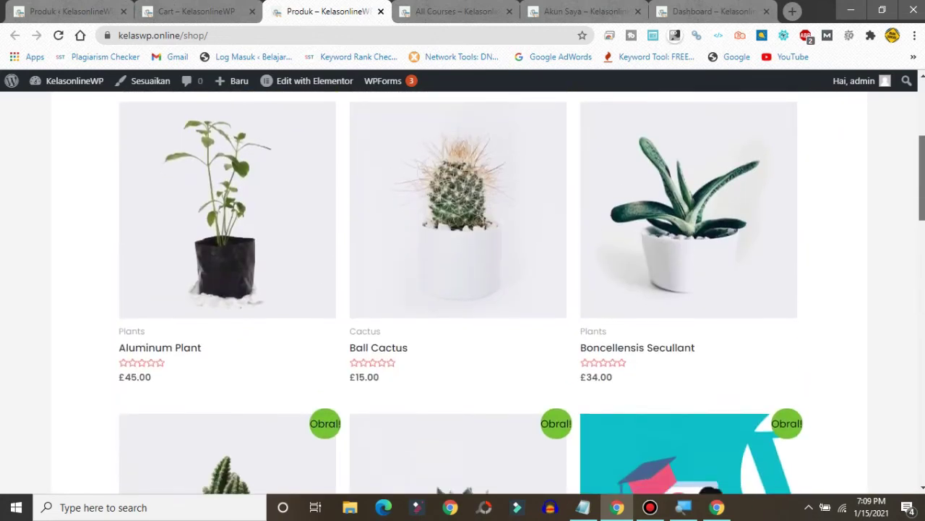
scroll(908, 119, up, 4)
scroll(907, 119, down, 8)
scroll(867, 173, up, 8)
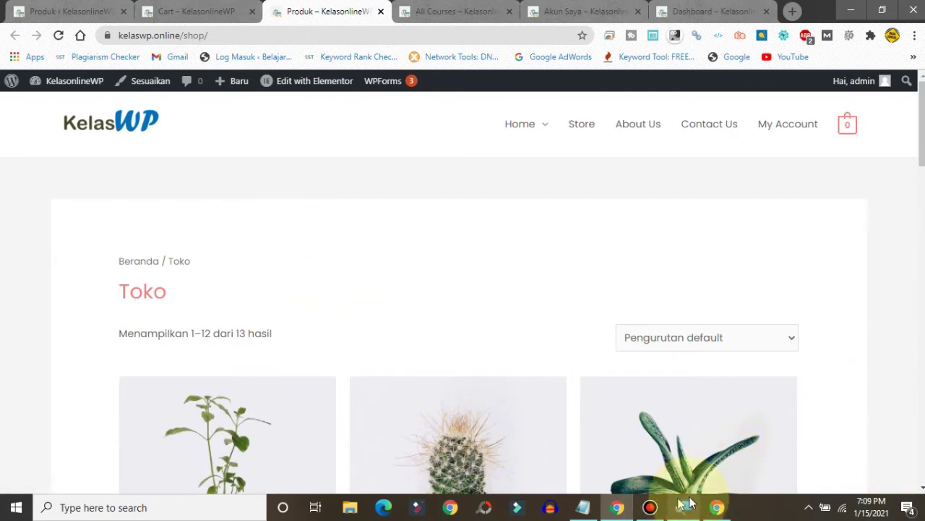
Switch to the Notepad notes and read from the WooCommerce purchase flow down to the flows after Tutor LMS integration.
click(588, 508)
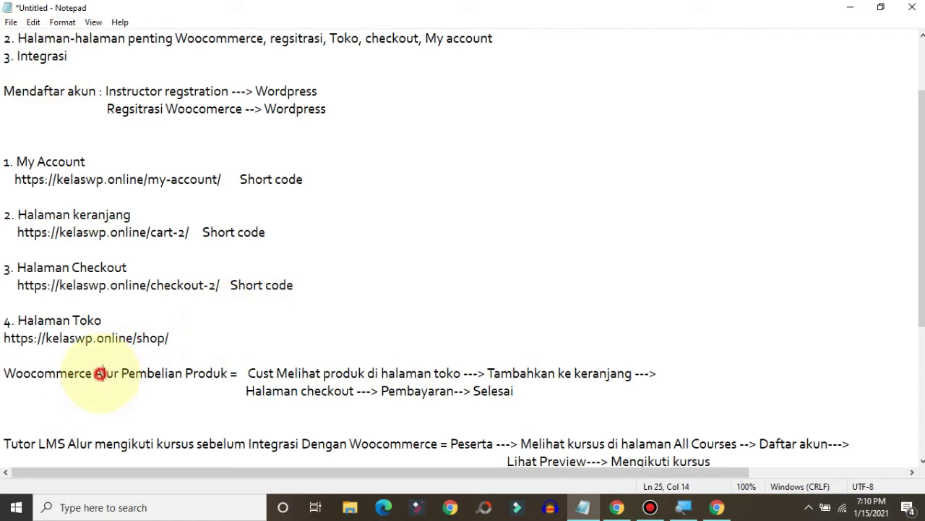
key(Down)
key(Down)
key(Down)
key(Down)
key(Down)
key(Down)
key(Down)
key(Down)
key(Down)
key(Down)
key(Down)
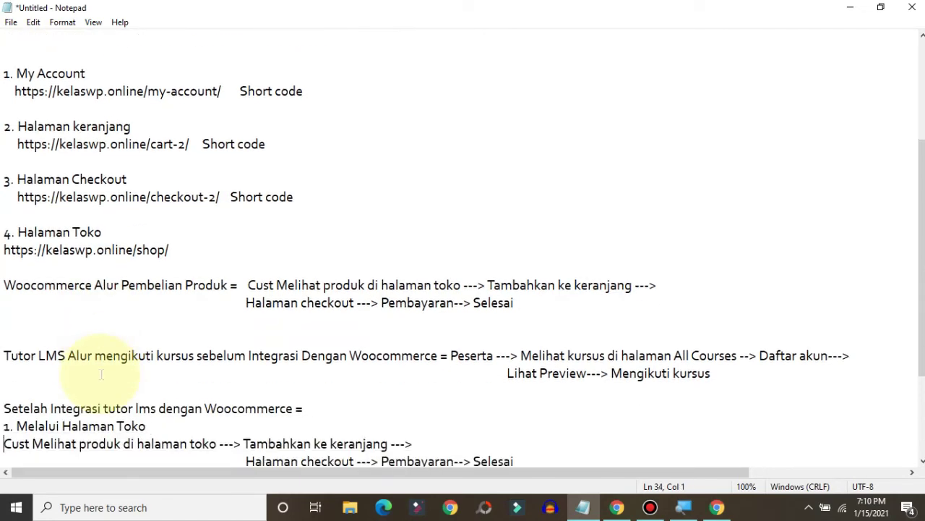
key(Down)
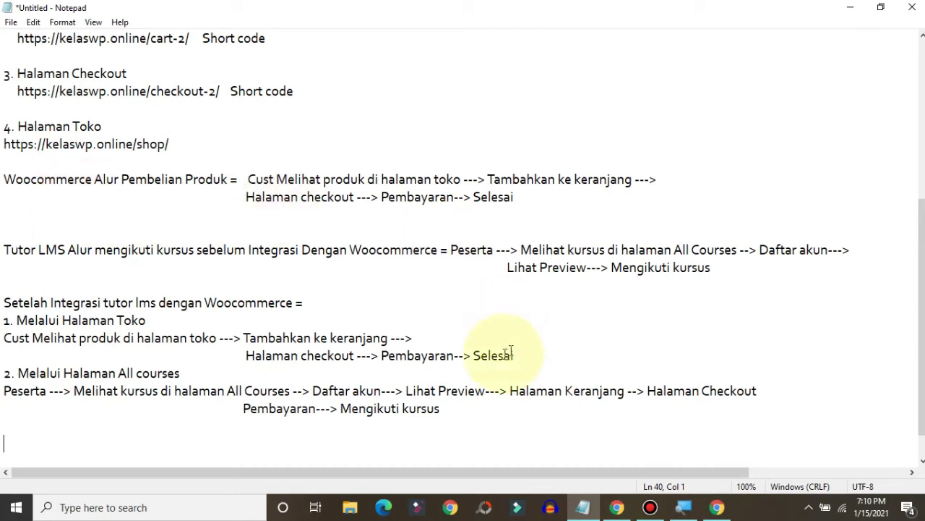
Highlight the shop URL and each stage of the WooCommerce purchase flow: Tambahkan ke keranjang, Halaman checkout, and Pembayaran to Selesai.
drag(181, 143, 10, 144)
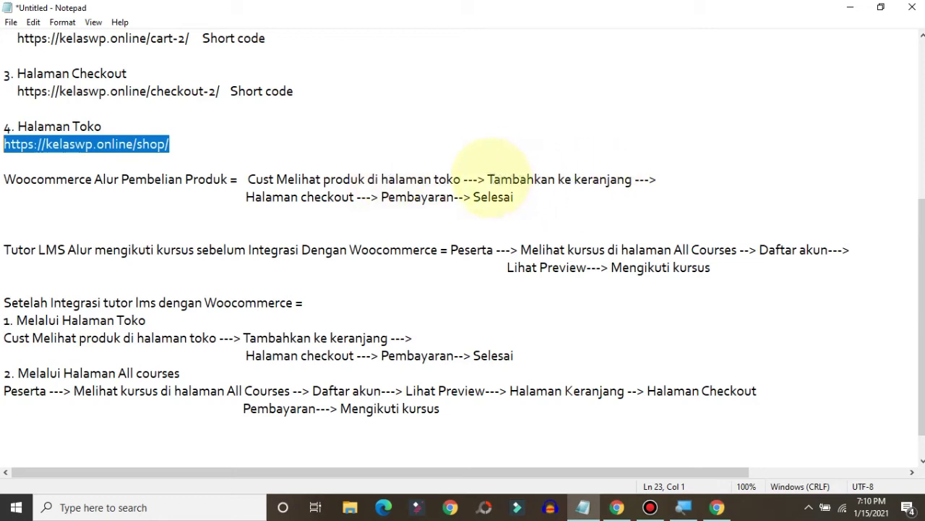
drag(463, 179, 659, 178)
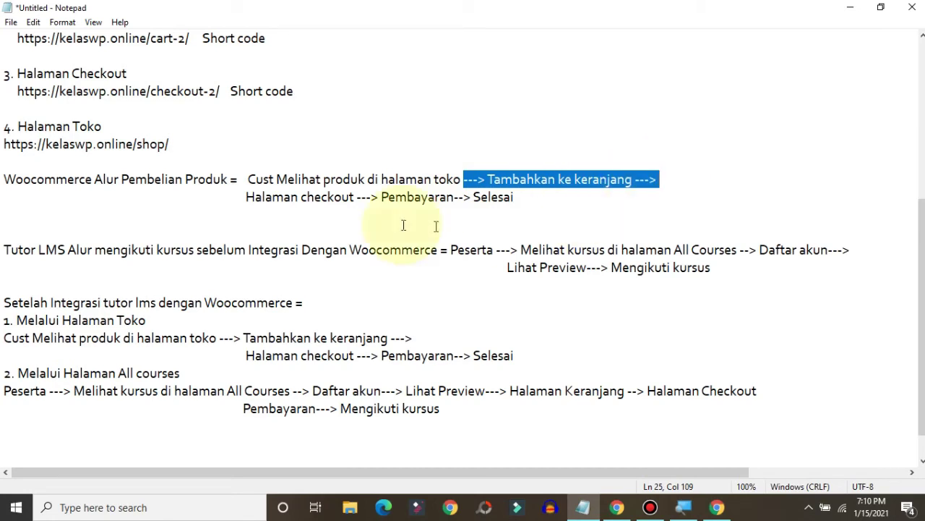
drag(246, 198, 361, 198)
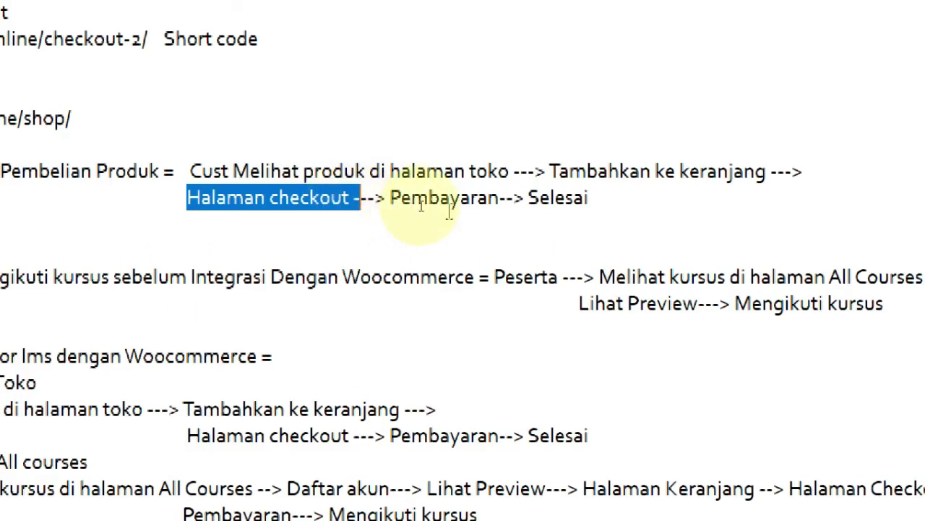
drag(389, 197, 610, 197)
click(610, 197)
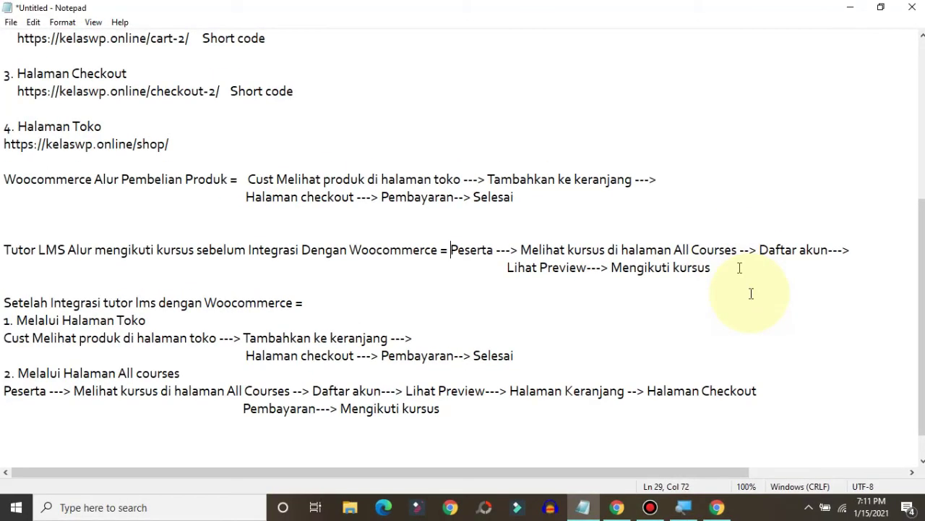
In Chrome, inspect the course card on the All Courses page and open the course "Membuat Website Kursus Online Menggunakan Tutor LMS".
click(617, 507)
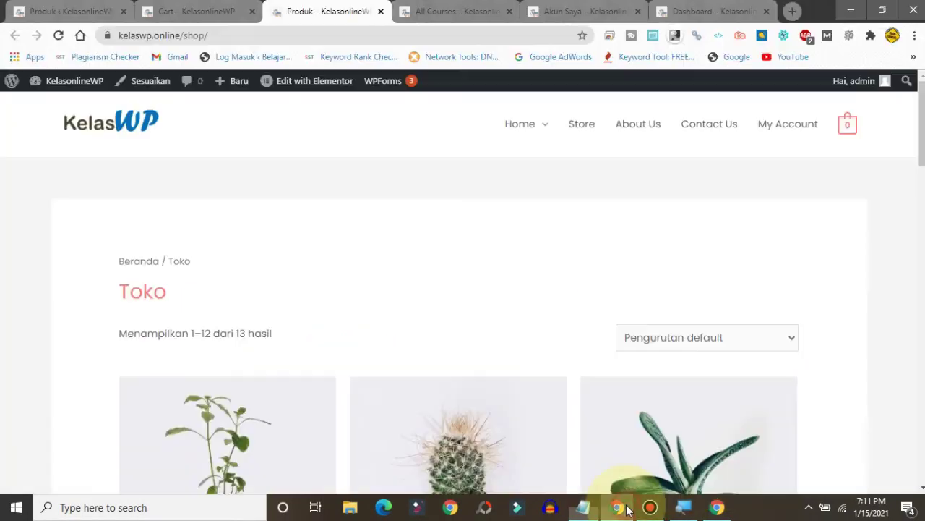
click(438, 13)
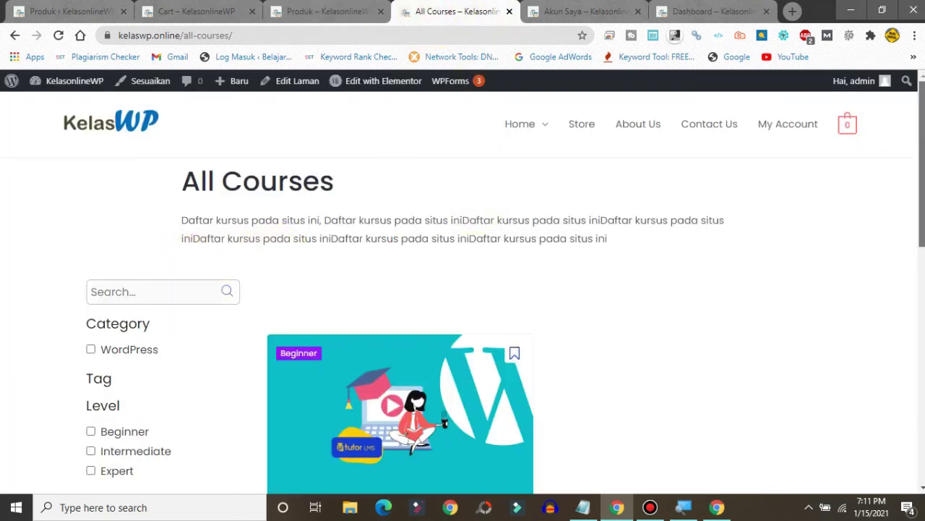
drag(921, 166, 922, 257)
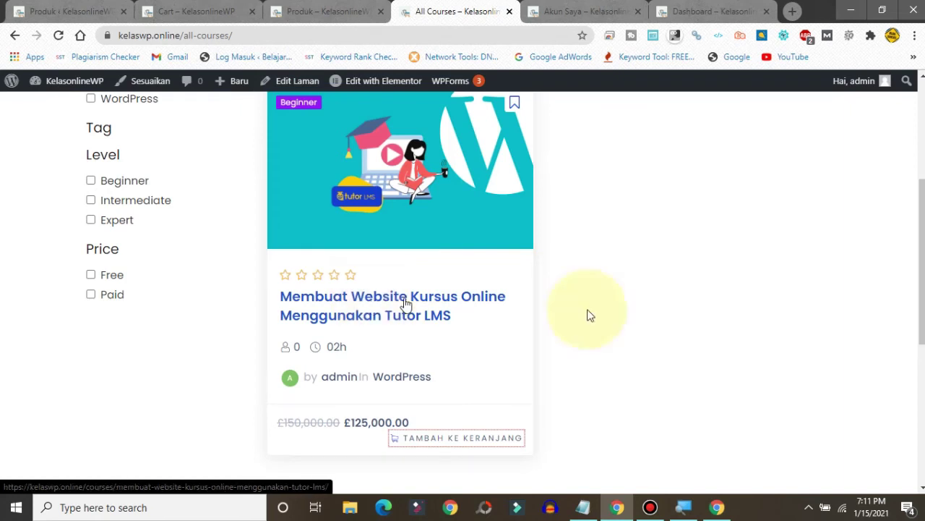
scroll(917, 315, up, 4)
scroll(918, 325, down, 4)
scroll(918, 325, up, 1)
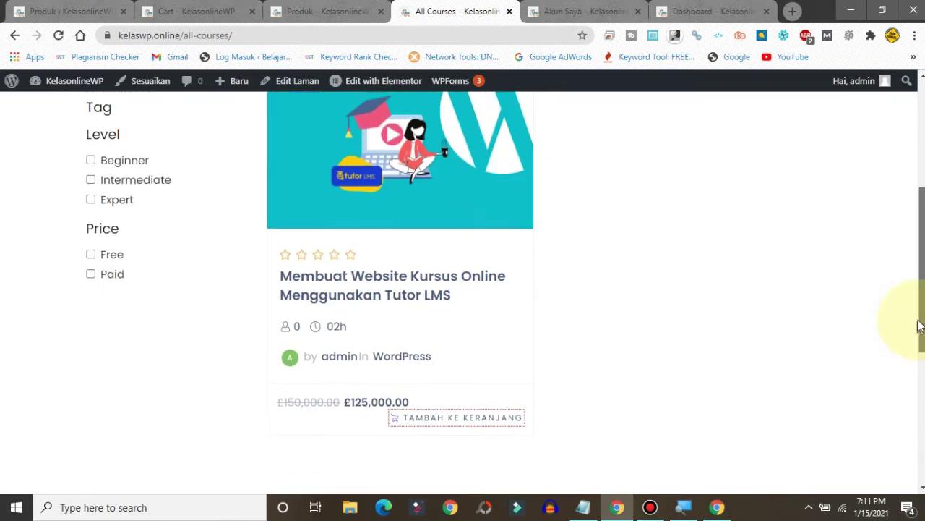
click(337, 296)
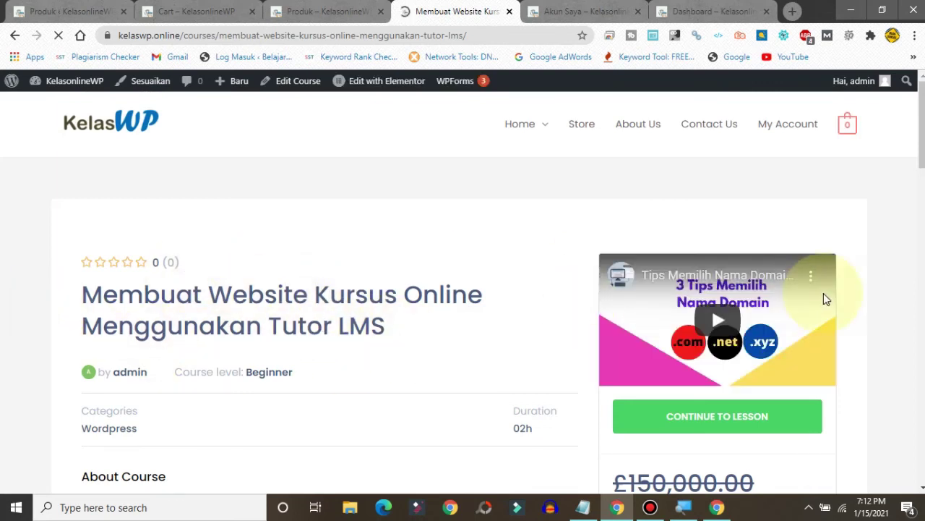
drag(909, 192, 920, 168)
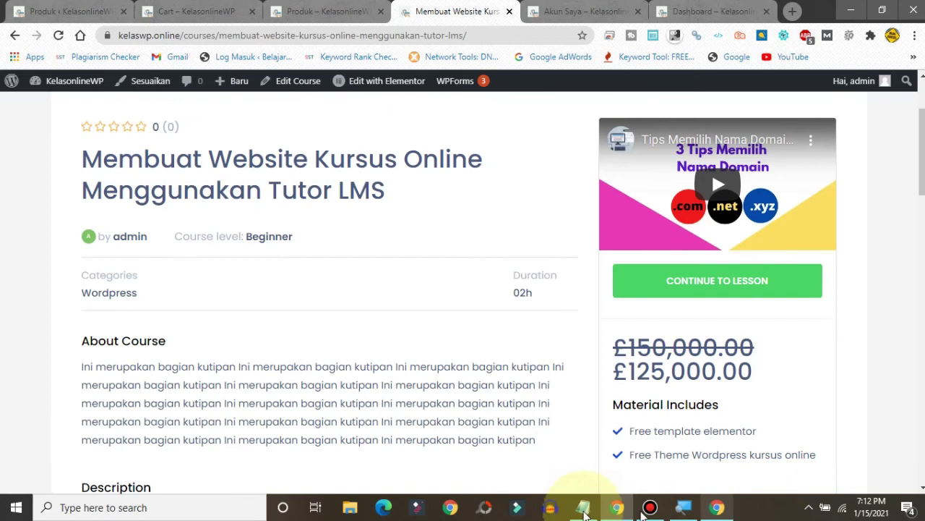
In the Notepad notes, insert "Preview-->" before "Daftar akun" in the pre-integration Tutor LMS flow and select "Daftar akun".
mouse_move(587, 508)
click(571, 456)
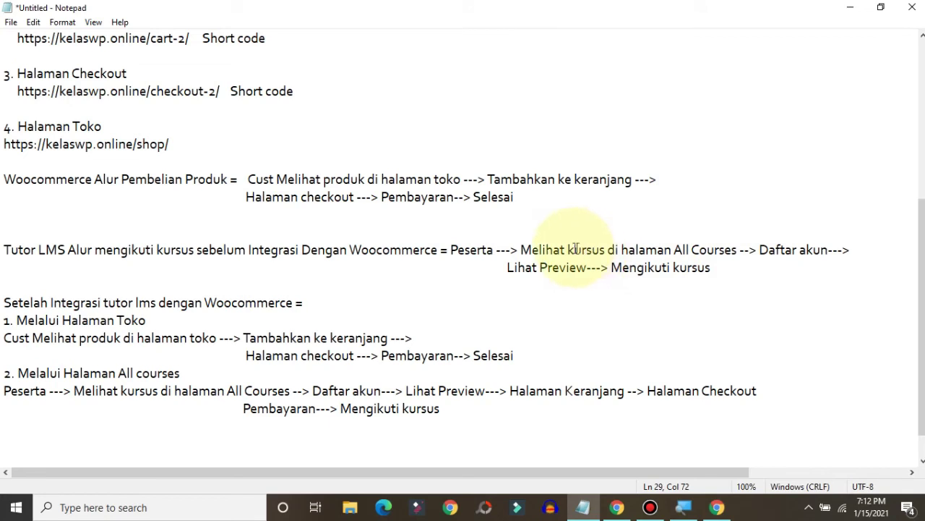
drag(567, 249, 737, 250)
click(736, 249)
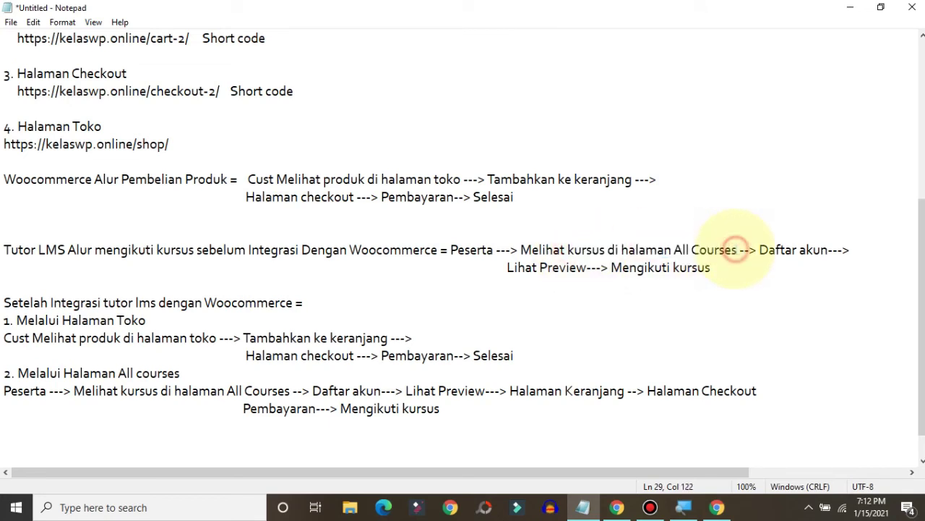
click(759, 249)
text(Previ)
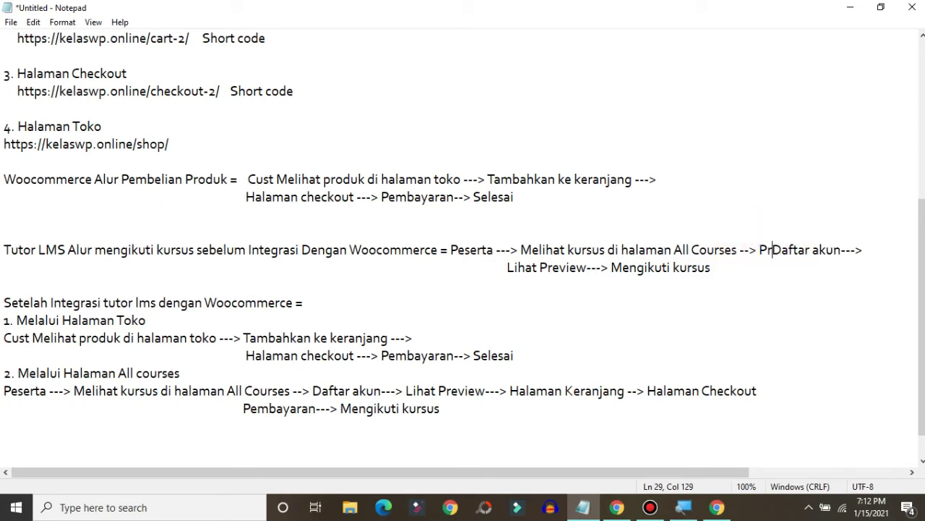
text(ew--)
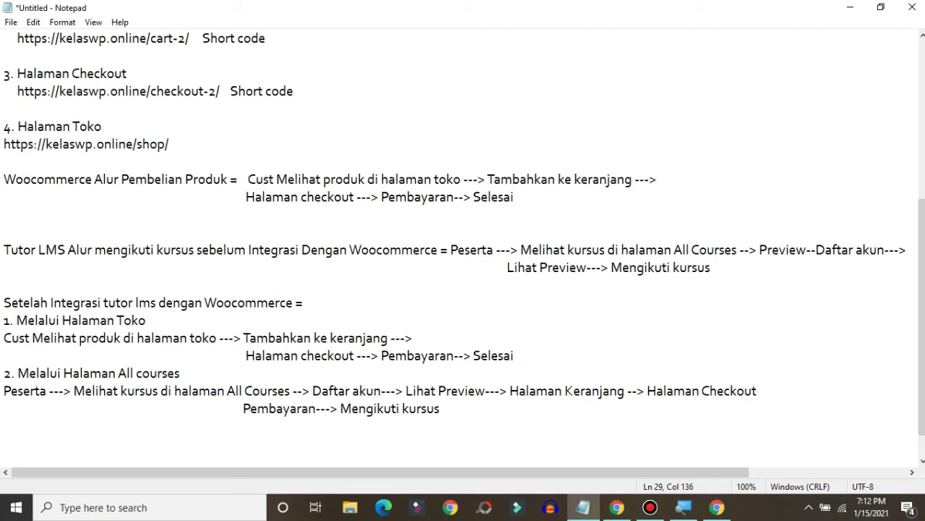
text(>)
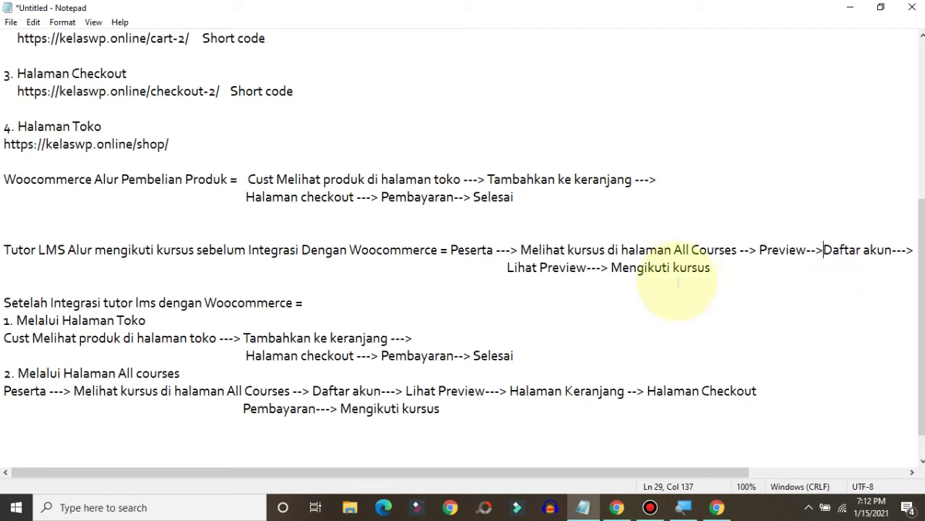
drag(823, 249, 892, 250)
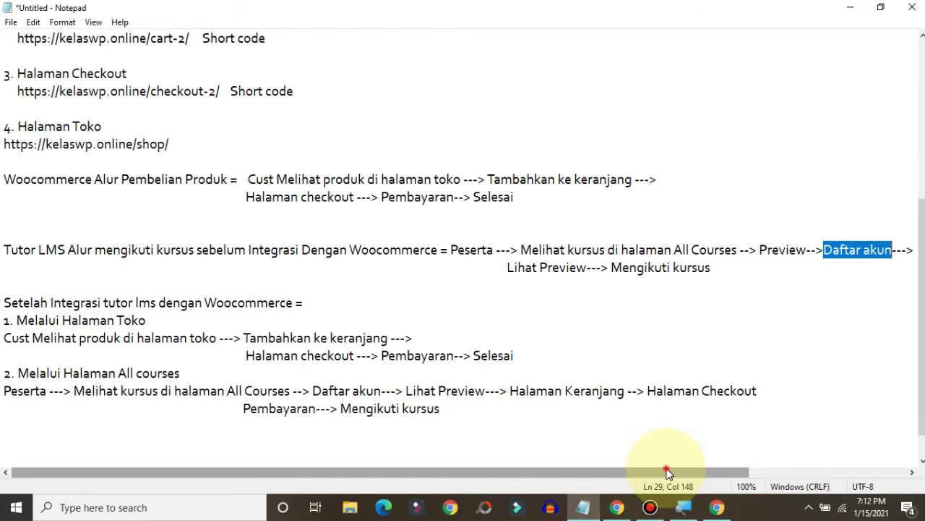
Trace the pre-integration Tutor LMS flow from "Daftar akun" to "Mengikuti kursus" in the notes.
drag(667, 471, 806, 477)
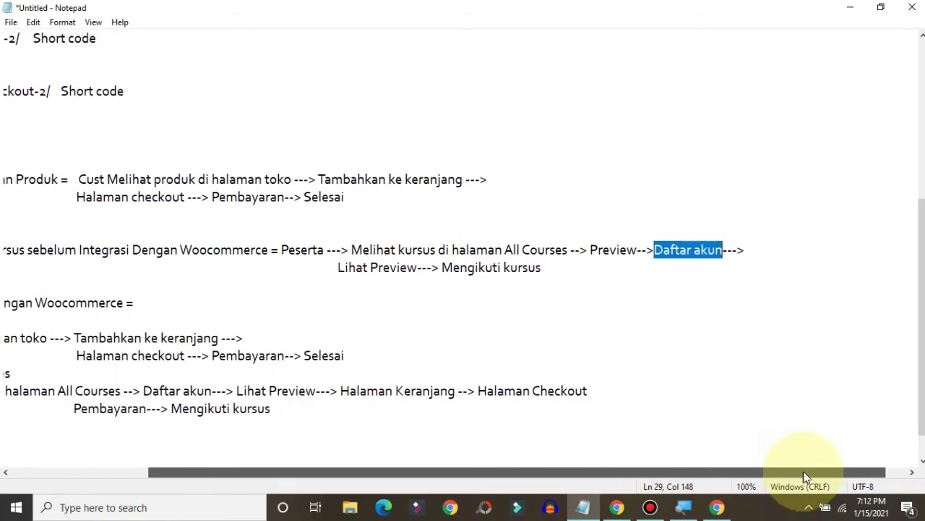
click(685, 250)
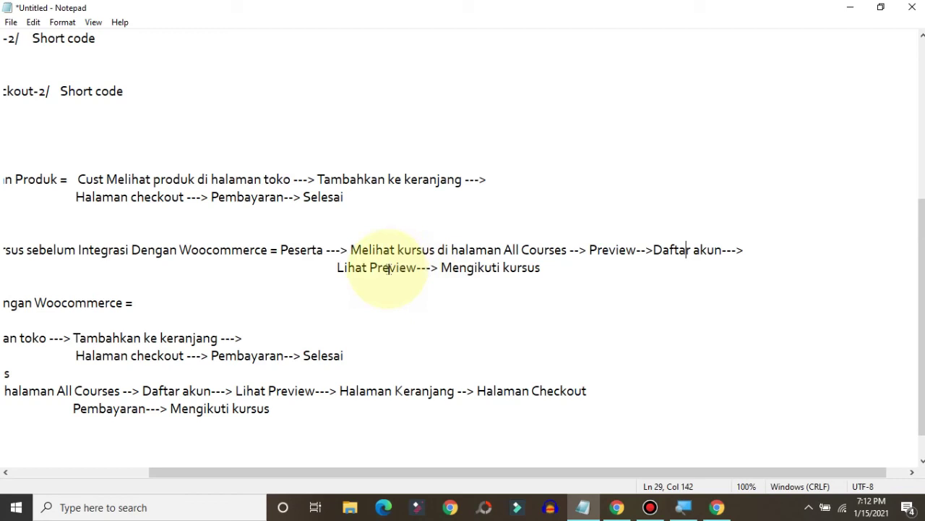
click(442, 267)
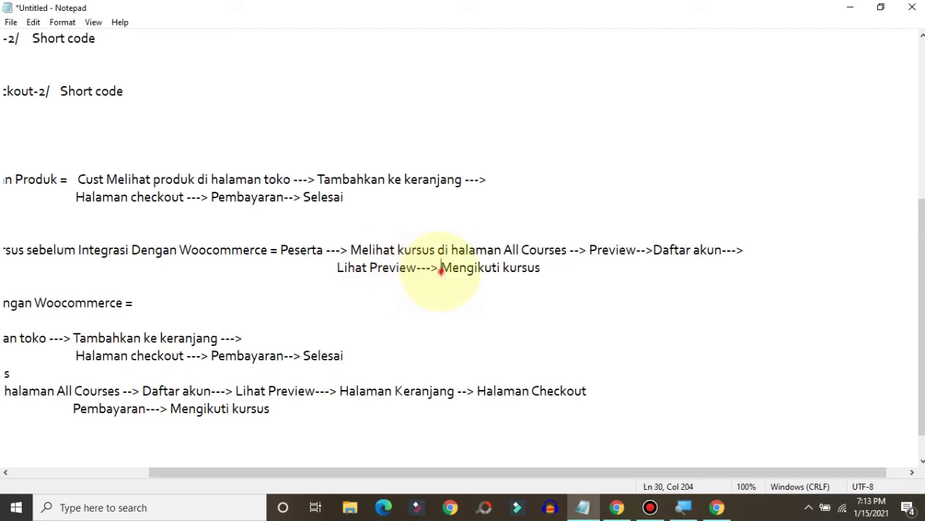
drag(568, 267, 350, 250)
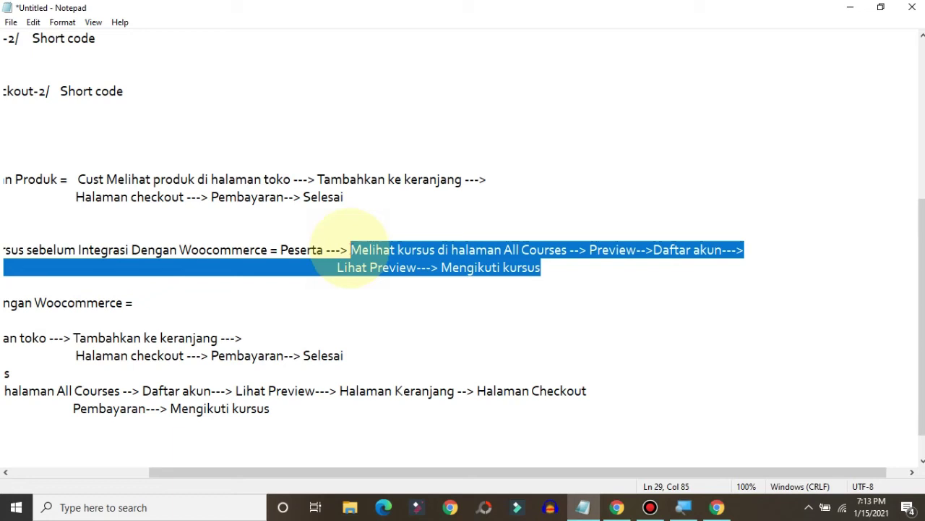
key(BackSpace)
text(--)
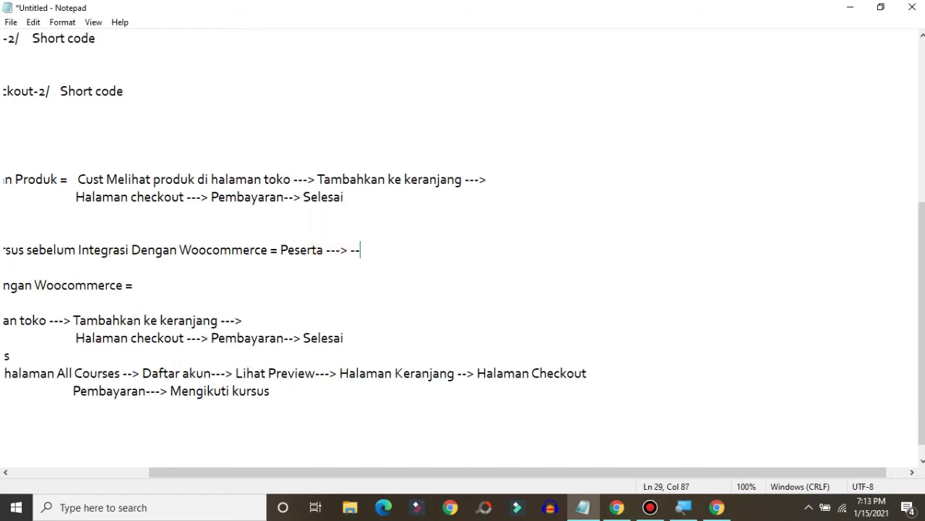
key(ctrl+z)
Read down through the two flows listed under "Setelah Integrasi tutor lms dengan Woocommerce" to the end of the notes.
key(Down)
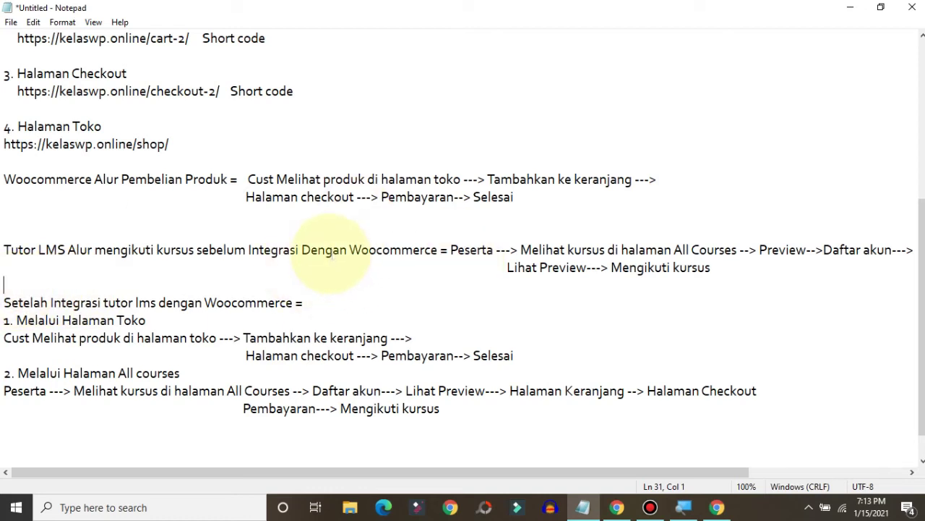
key(Down)
key(Down)
key(Down)
key(Down)
key(Down)
key(Down)
key(Down)
key(Down)
key(Down)
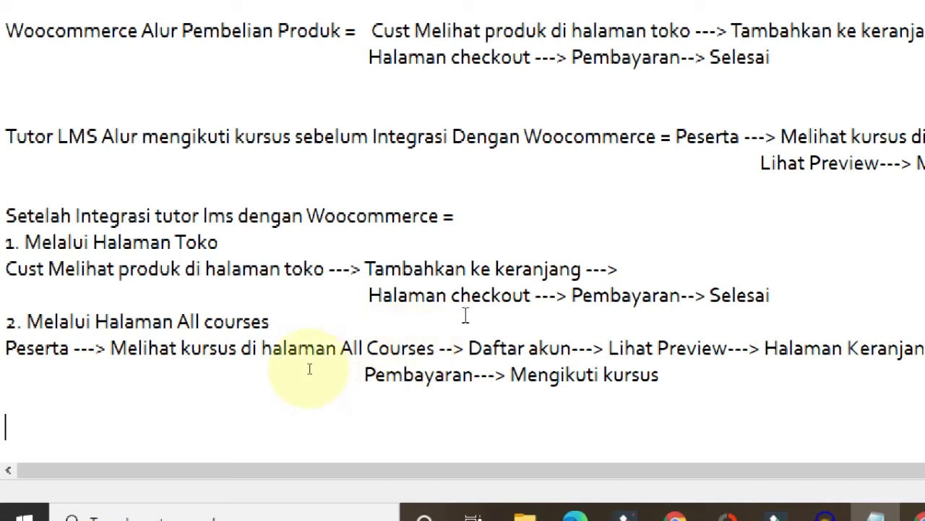
Highlight the WooCommerce product purchase flow from its heading to "Halaman" on the second line for comparison with the post-integration shop flow.
click(786, 295)
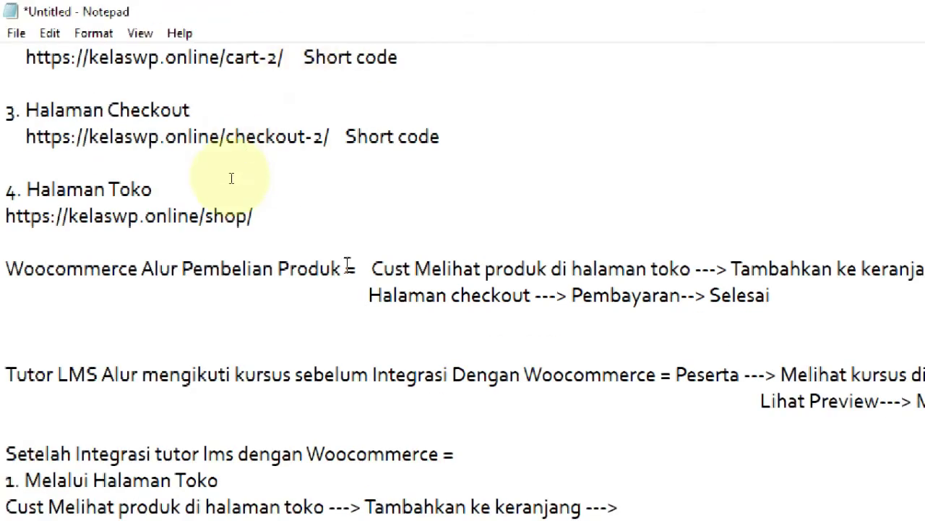
click(6, 269)
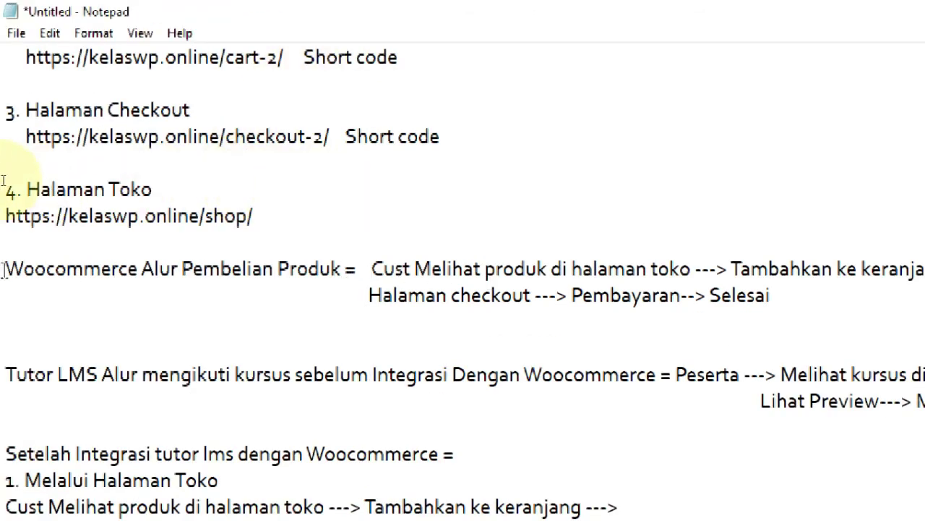
drag(6, 269, 448, 295)
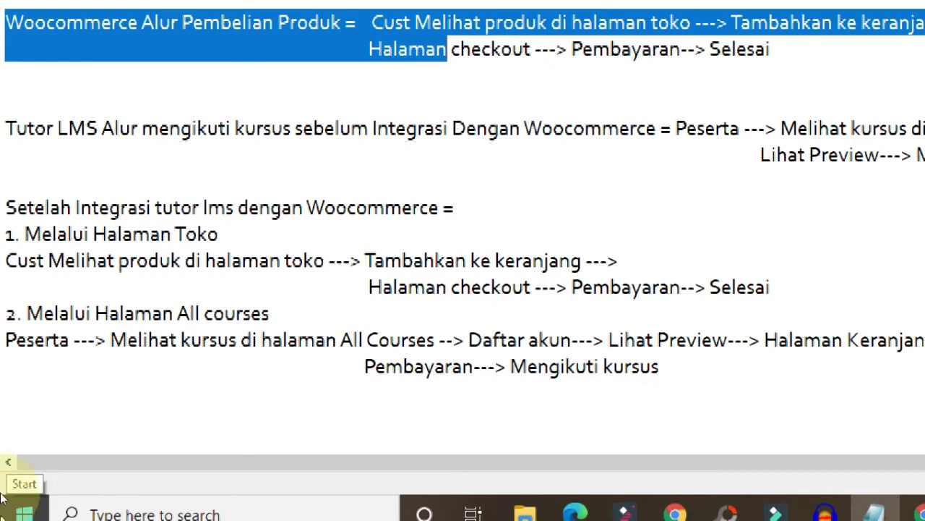
Point out the "2. Melalui Halaman All courses" heading and highlight "Daftar akun--->" in the flow beneath it.
click(3, 316)
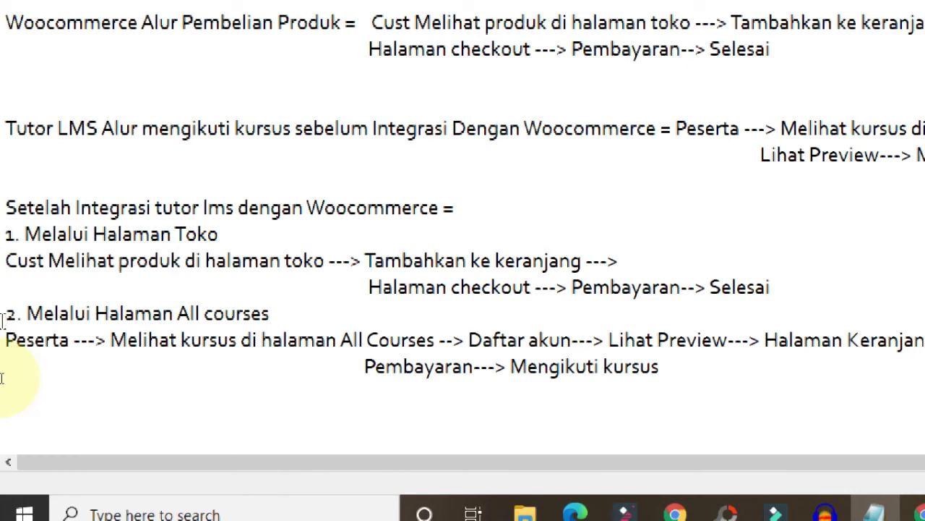
key(End)
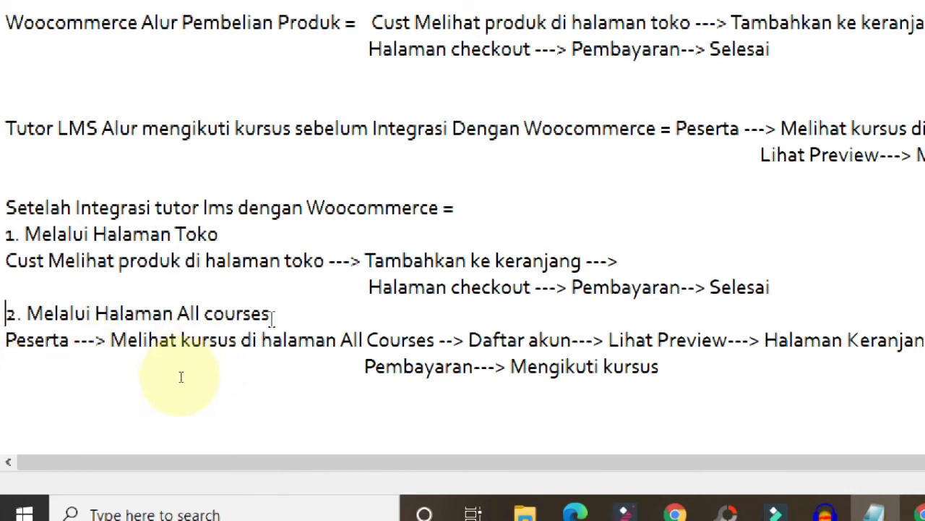
click(179, 376)
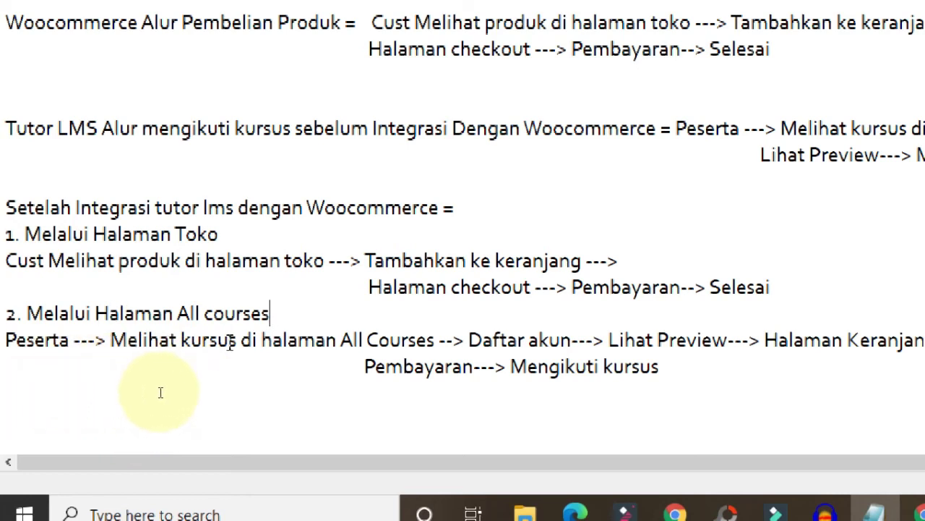
click(312, 391)
drag(469, 340, 605, 340)
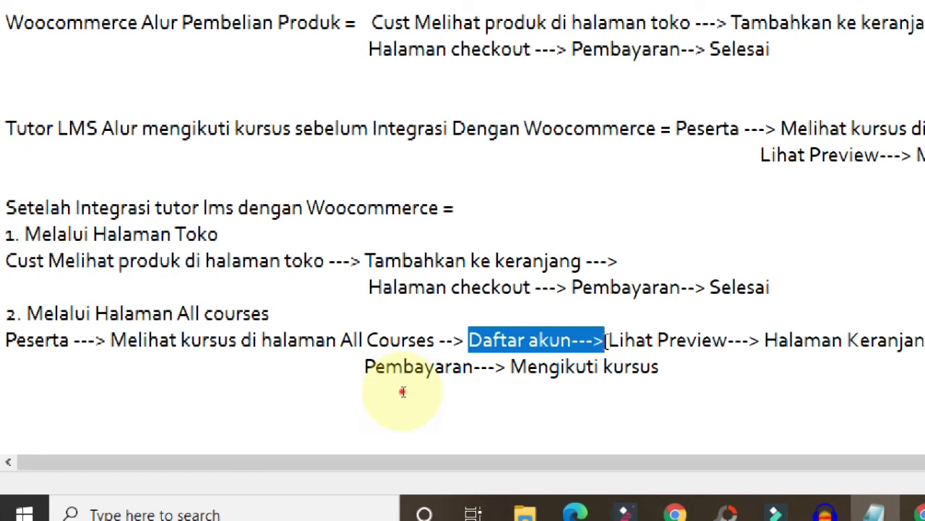
click(403, 391)
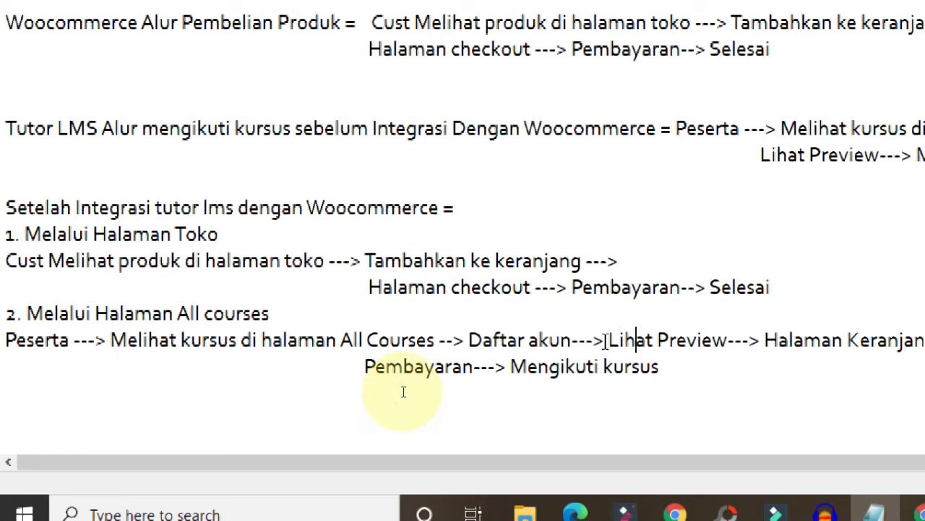
Highlight "Lihat Preview" in the post-integration All courses flow.
click(697, 340)
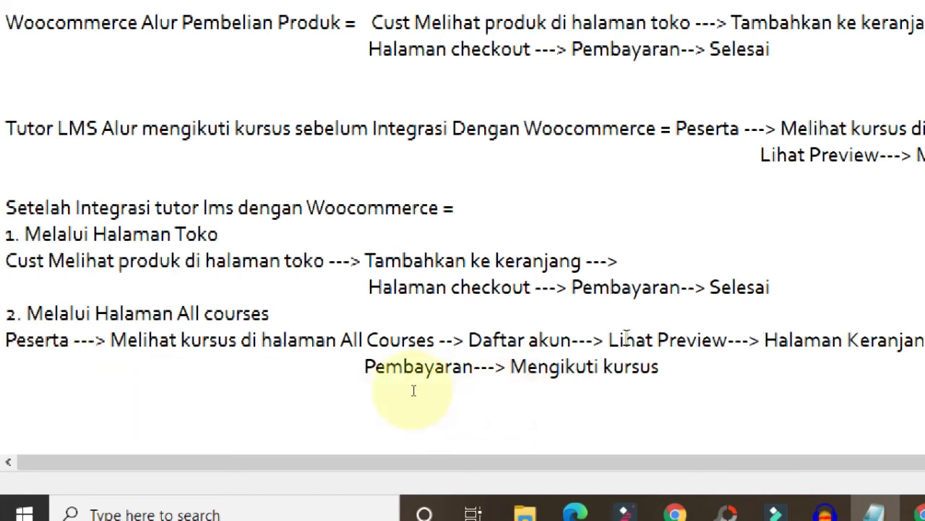
key(shift+Right)
key(shift+Right)
key(shift+Right)
key(shift+Right)
key(shift+Right)
key(shift+Right)
key(shift+Right)
key(shift+Right)
key(shift+Right)
key(shift+Right)
key(shift+Right)
key(shift+Right)
key(shift+Right)
key(shift+Right)
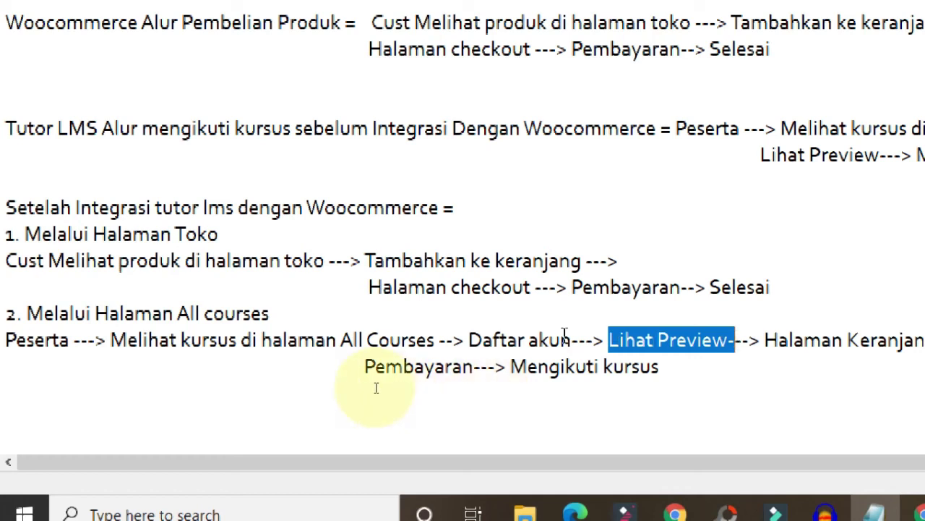
key(shift+Left)
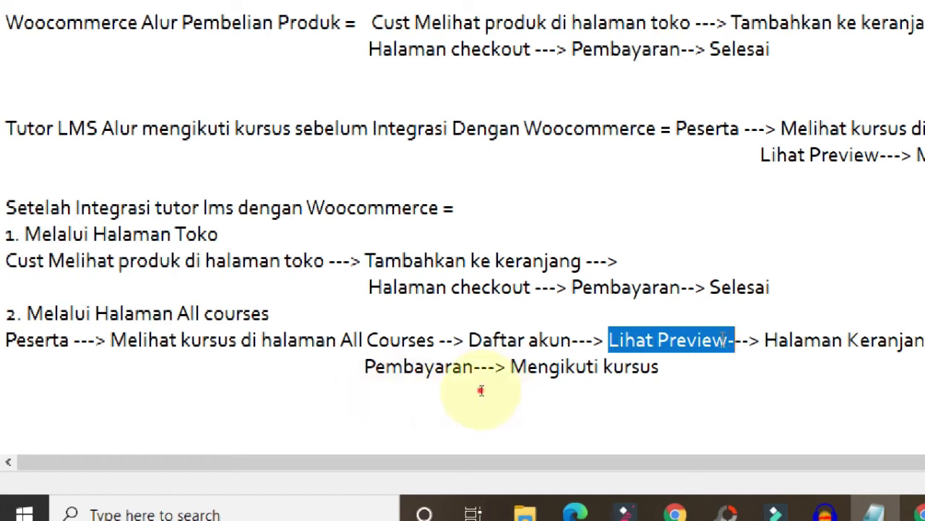
Follow the post-integration All courses flow past "Halaman Keranjang" to "Halaman Checkout".
key(Right)
key(Right)
key(Right)
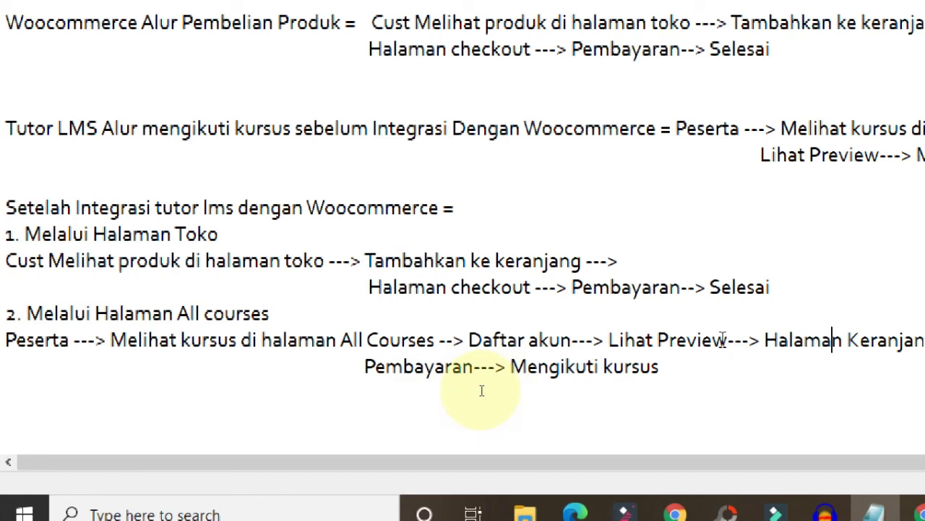
key(Right)
key(Right)
key(Right)
key(Right)
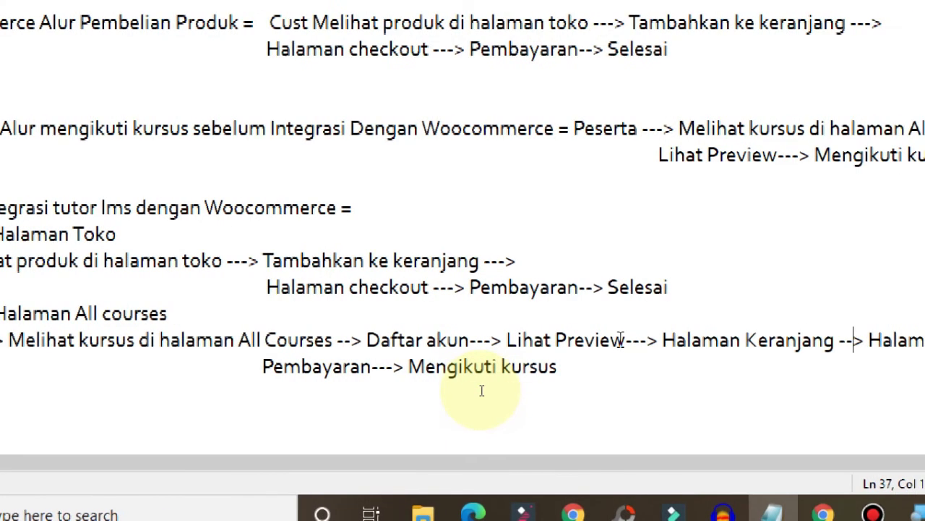
key(Right)
key(Right)
key(Right)
key(Right)
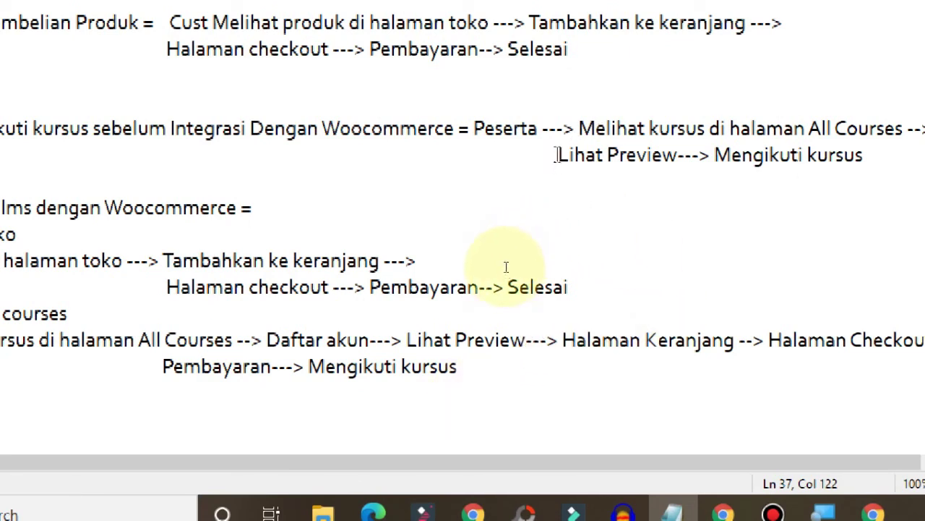
Highlight "Lihat Preview" and "Mengikuti kursus" in the Tutor LMS flow before the WooCommerce integration.
drag(557, 154, 711, 154)
key(Right)
key(shift+Up)
key(shift+Down)
key(shift+Right)
key(shift+Right)
key(shift+Right)
key(shift+Right)
key(shift+Right)
key(shift+Right)
key(shift+Right)
key(shift+Right)
key(shift+Right)
key(shift+Right)
key(shift+Right)
key(shift+Right)
key(shift+Right)
key(shift+Right)
key(shift+Right)
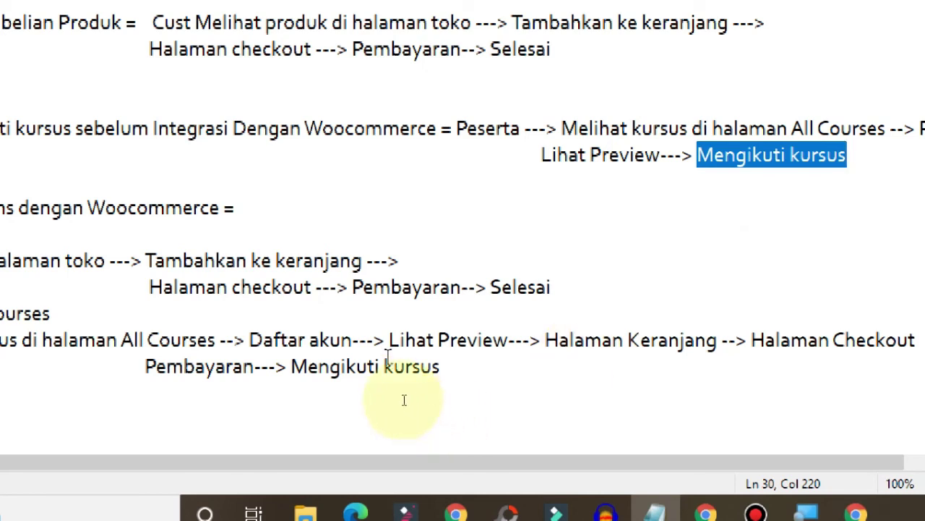
Highlight "Lihat Preview" in the post-integration All courses flow and mark its "Halaman Checkout" and "Mengikuti kursus" stages.
drag(386, 340, 535, 338)
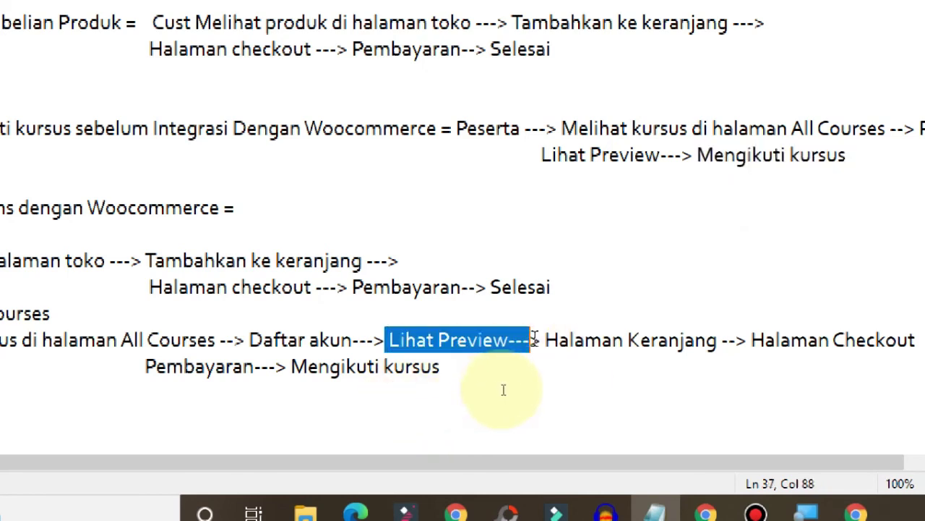
click(752, 342)
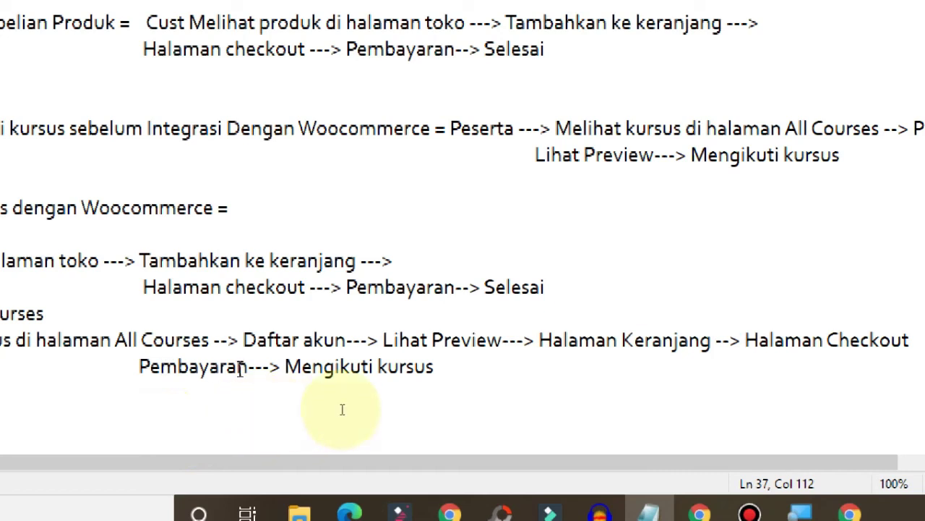
click(302, 367)
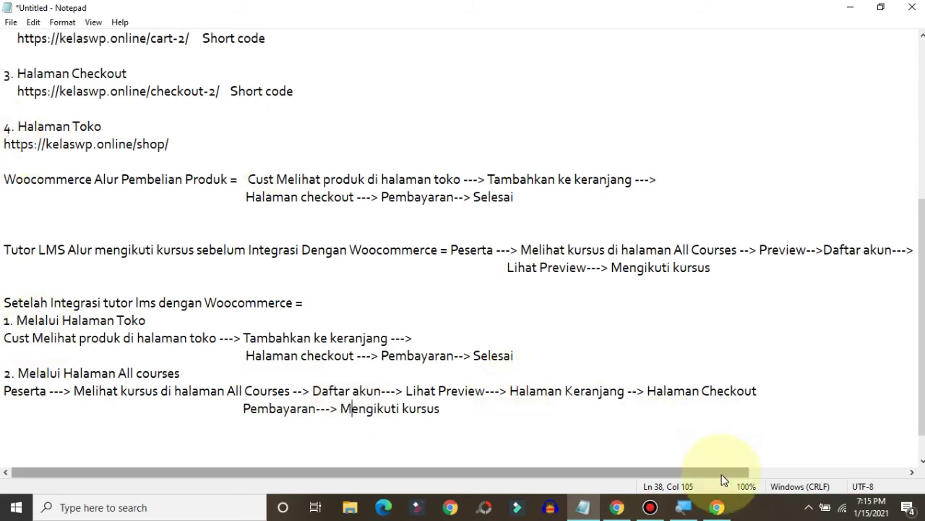
Switch to Chrome and examine the WordPress admin product list and its sidebar sections.
click(618, 508)
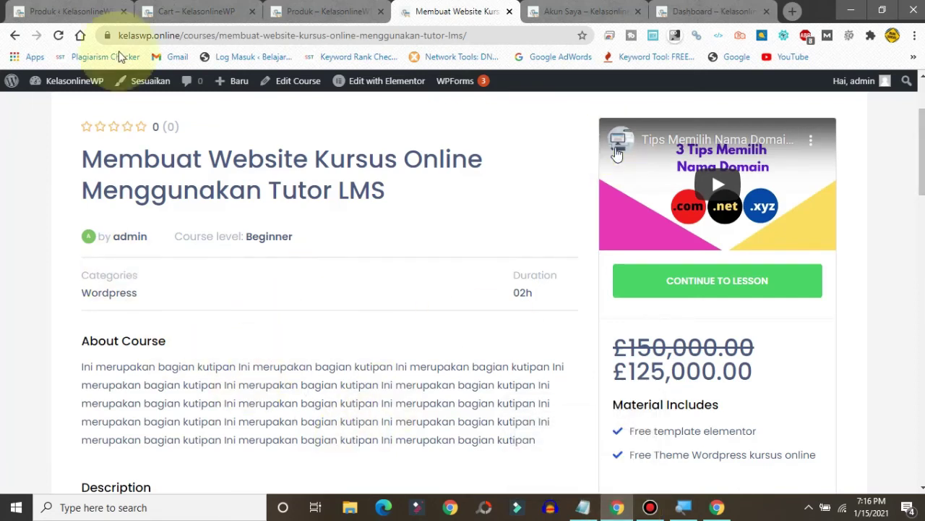
click(43, 9)
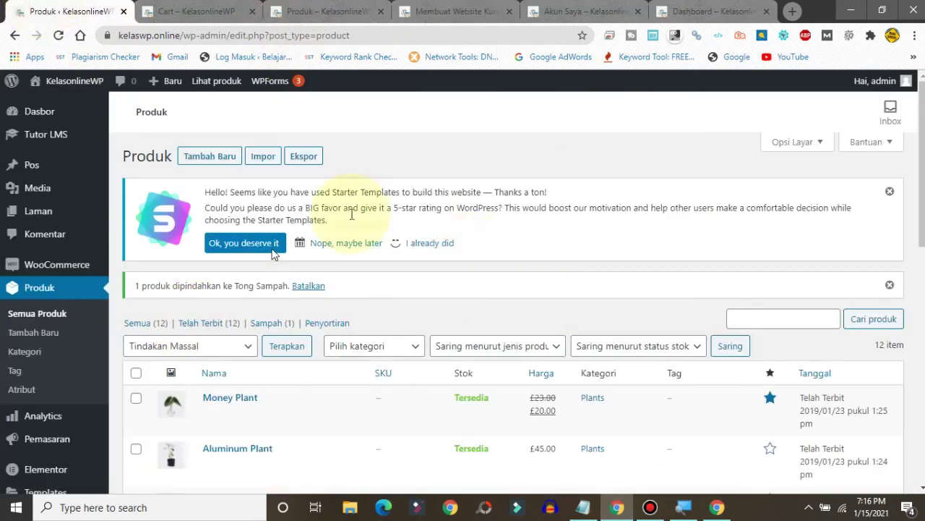
scroll(453, 217, down, 2)
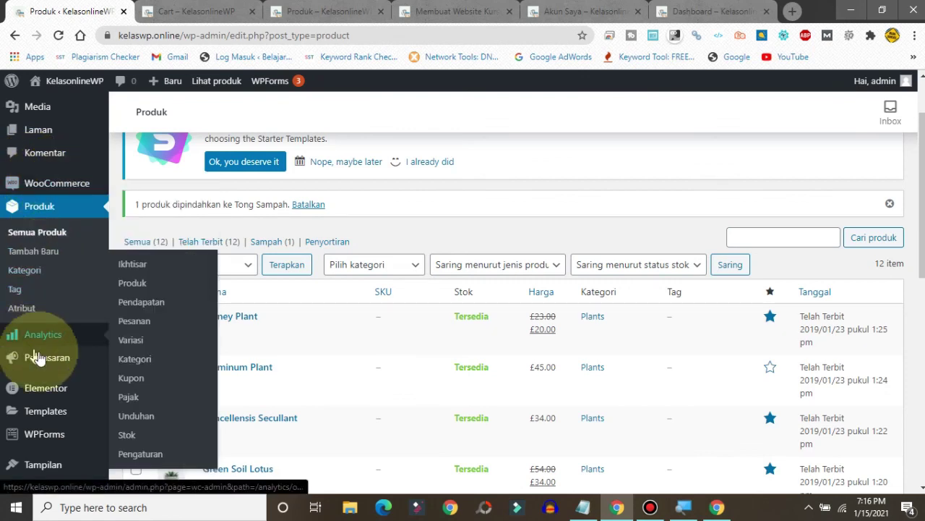
mouse_move(16, 191)
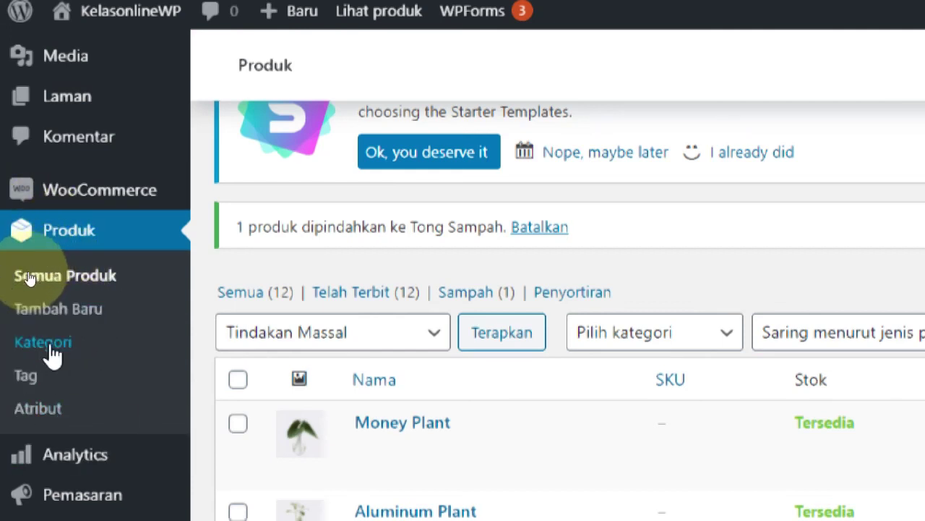
mouse_move(34, 462)
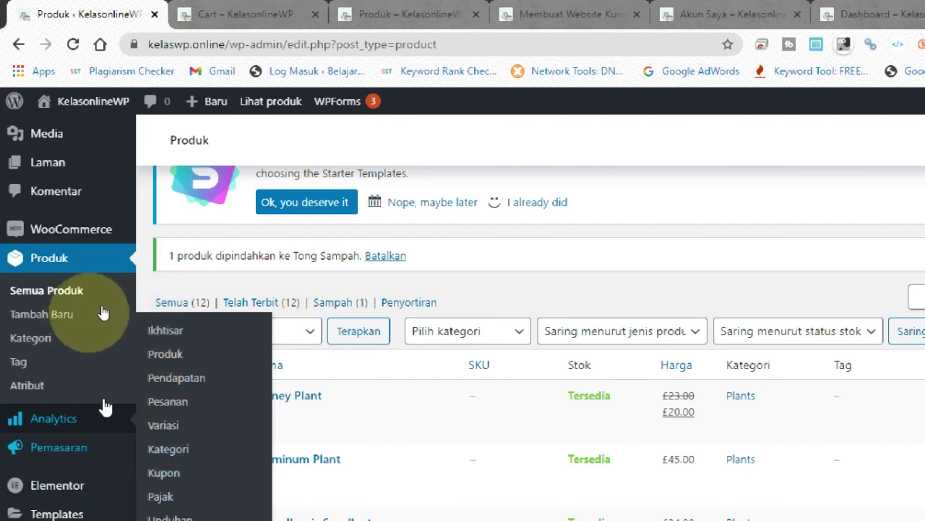
mouse_move(46, 463)
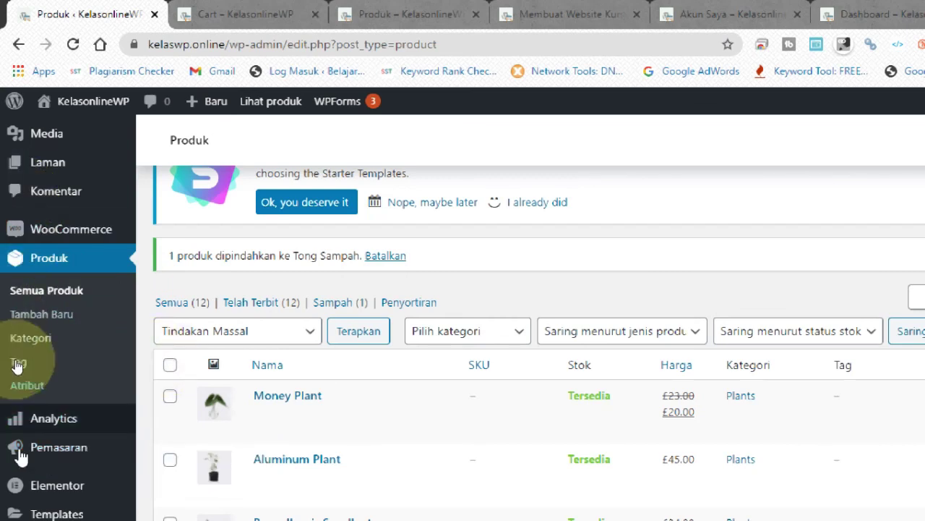
Open the list of all WordPress pages and examine the Cart and Checkout page entries.
mouse_move(8, 162)
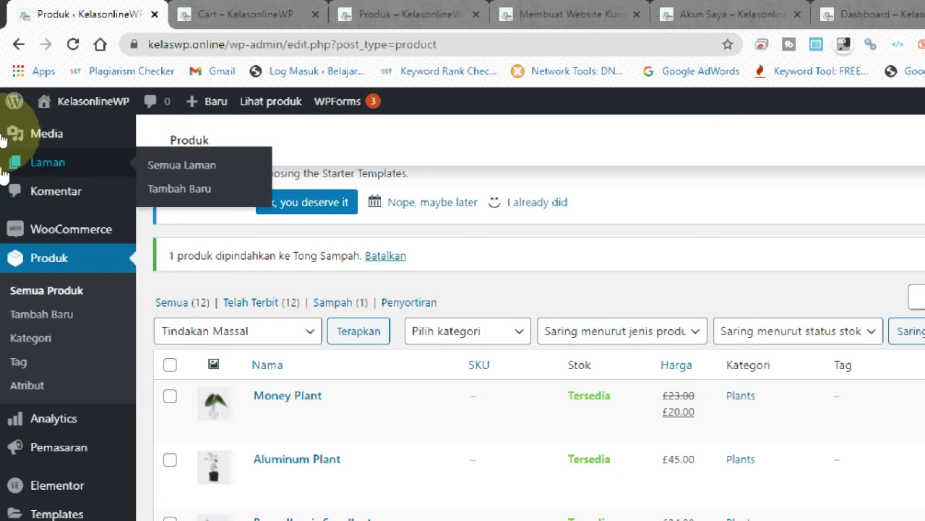
click(184, 165)
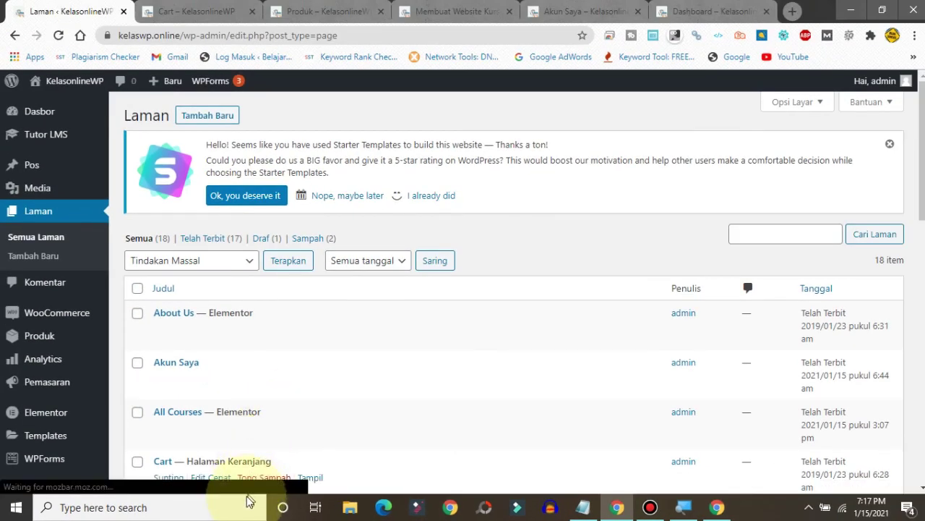
scroll(245, 500, down, 1)
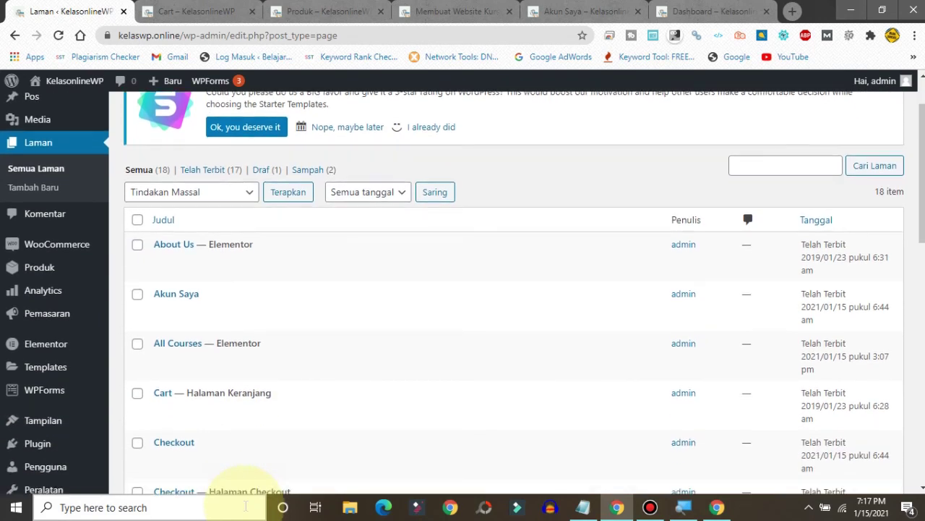
scroll(245, 499, down, 2)
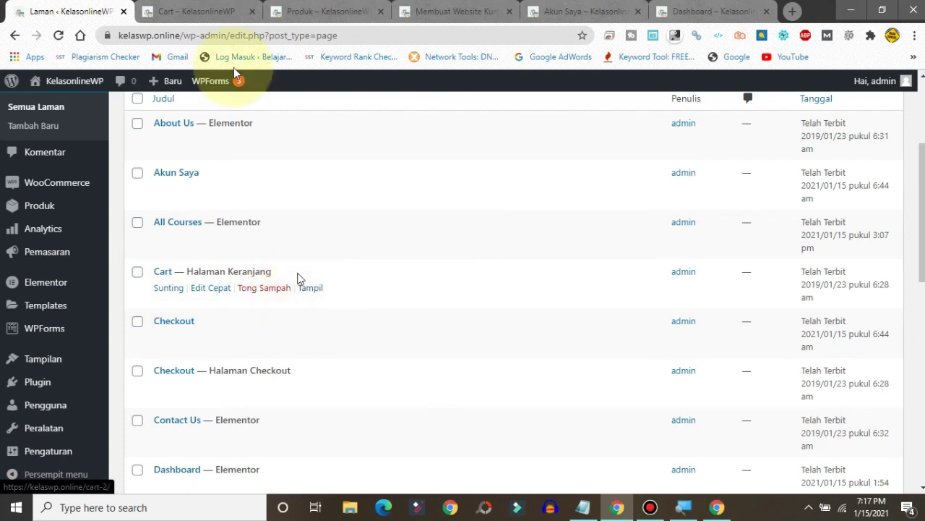
Switch to the open Cart page and examine its product table and cart totals.
click(192, 11)
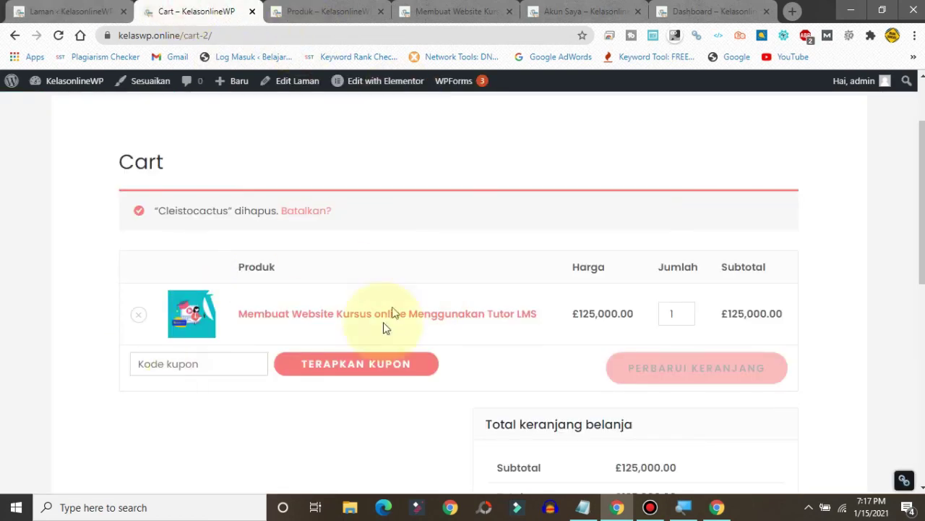
scroll(918, 290, up, 1)
scroll(354, 353, up, 1)
scroll(354, 353, down, 5)
scroll(355, 352, up, 5)
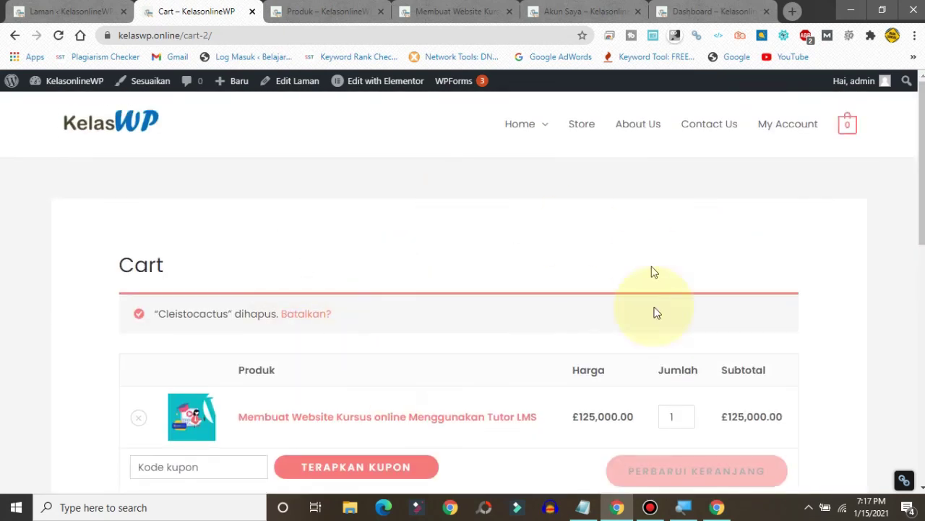
From the WordPress page list, view the plain "Checkout" page without the "Halaman Checkout" label in a new tab.
click(79, 10)
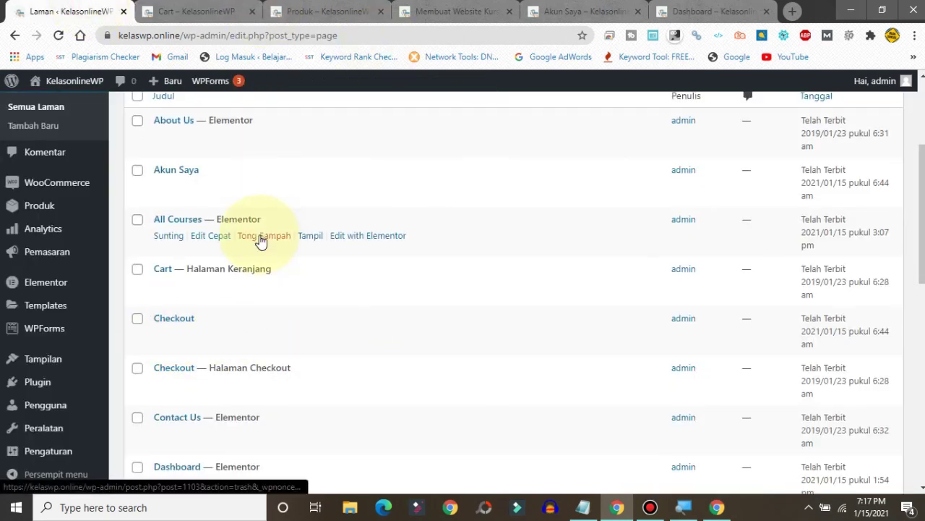
scroll(261, 242, down, 3)
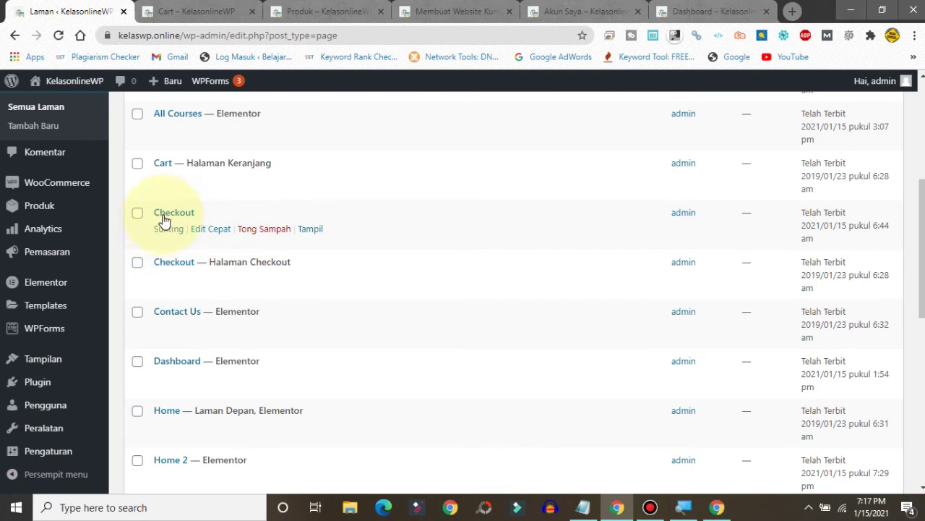
right_click(307, 231)
click(334, 237)
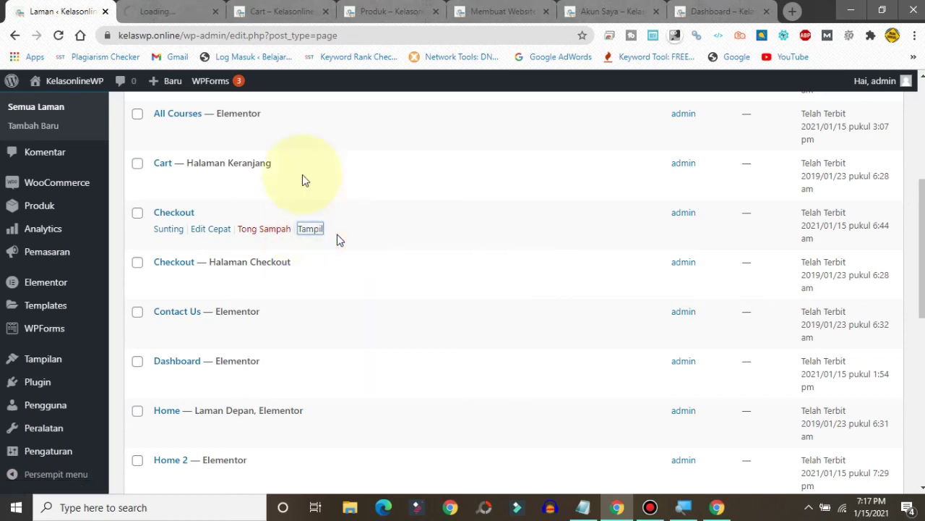
click(196, 10)
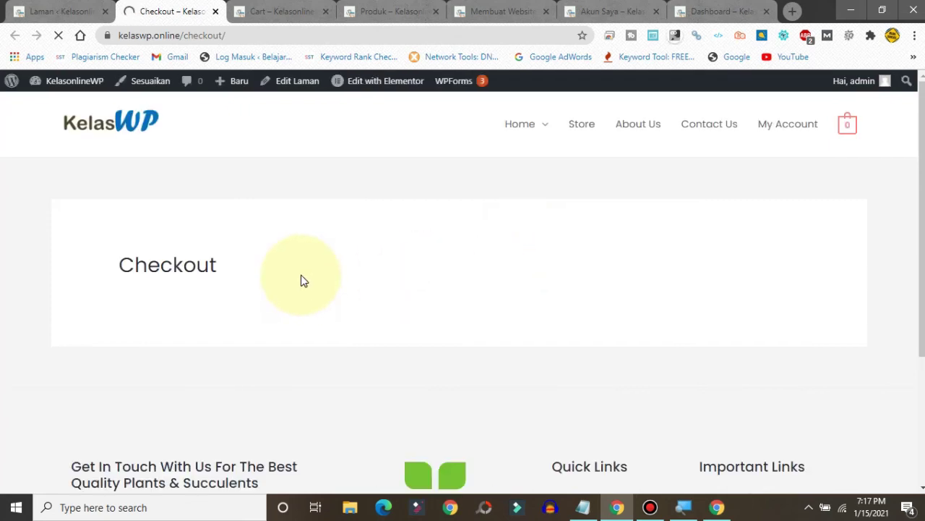
View the "Checkout — Halaman Checkout" page from the page list in a new tab and close the plain Checkout page's tab.
click(29, 8)
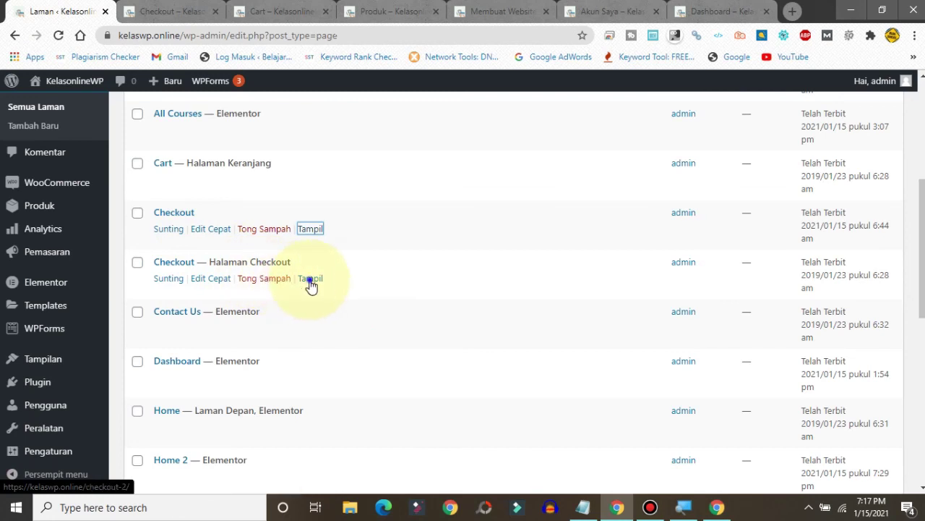
right_click(311, 284)
click(355, 289)
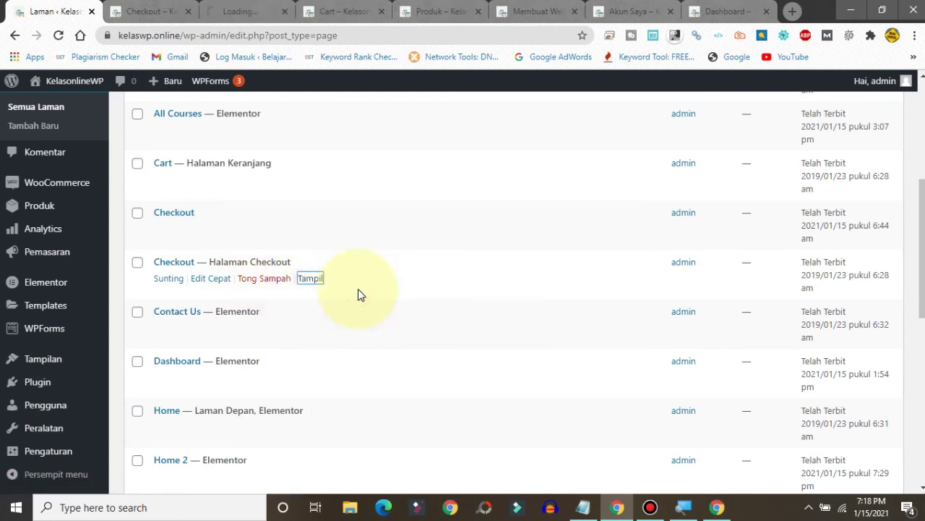
click(232, 14)
click(190, 11)
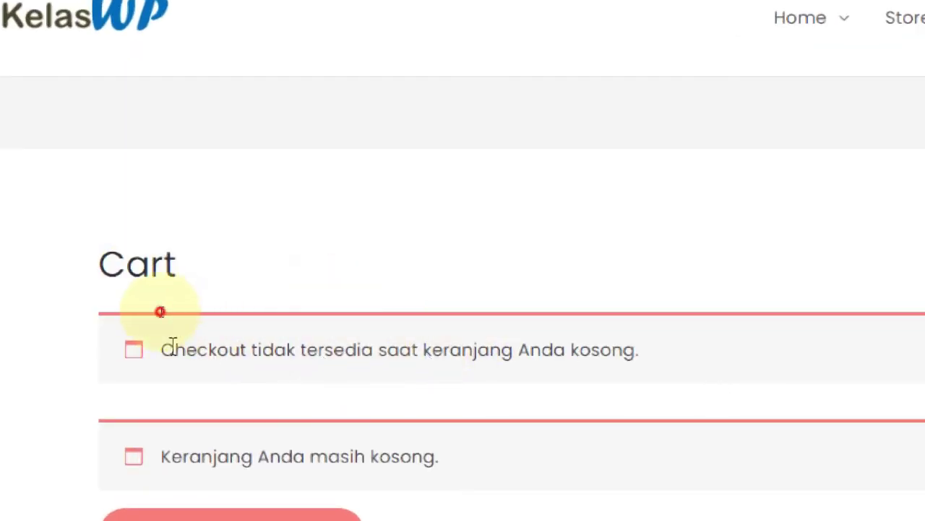
Highlight the notice "Checkout tidak tersedia saat keranjang Anda kosong." and close that page's tab.
drag(172, 347, 727, 360)
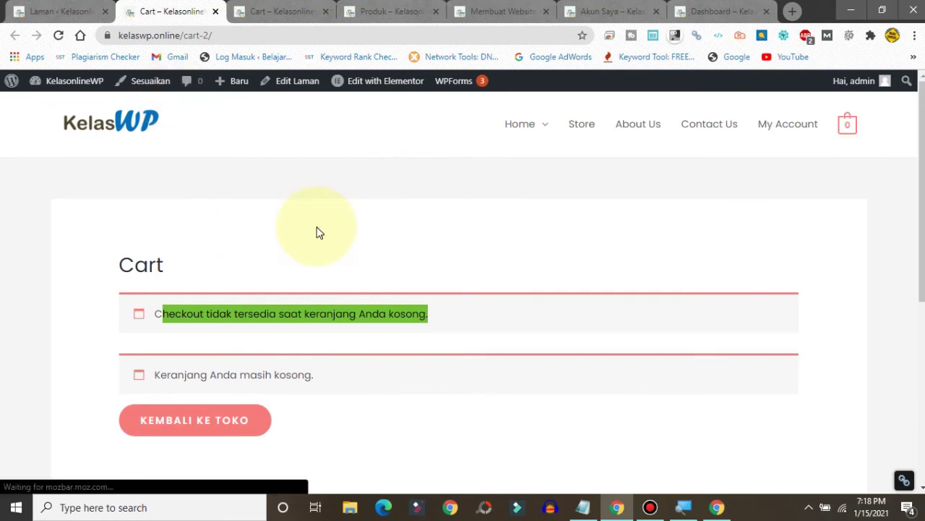
click(216, 12)
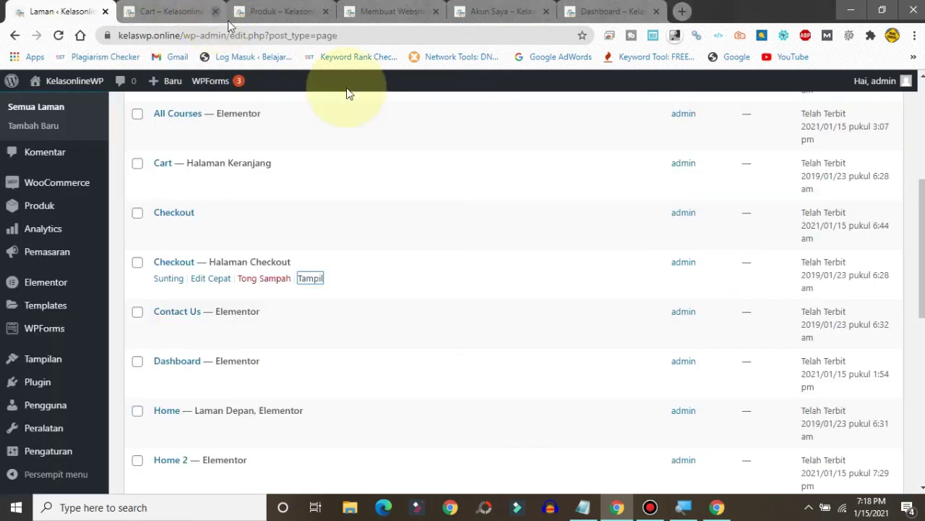